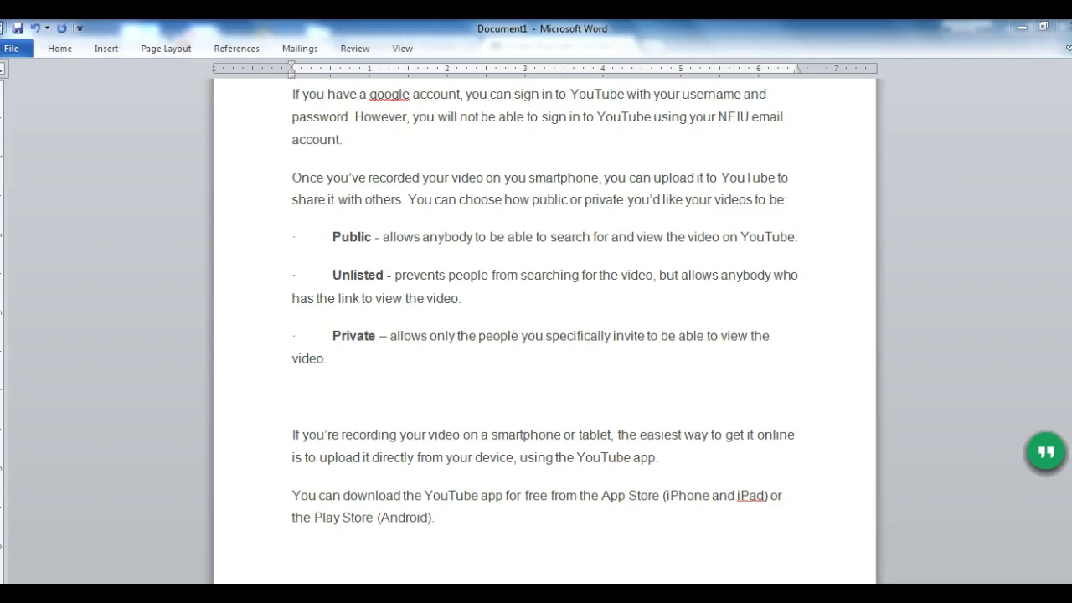
key("ctrl+v")
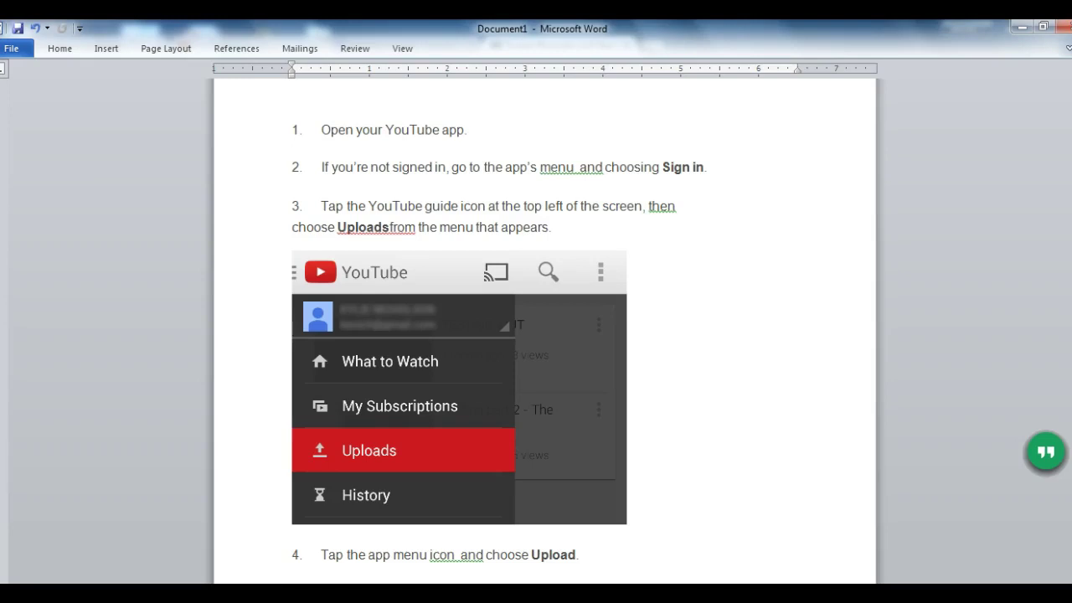
scroll(544, 335, "down", 5)
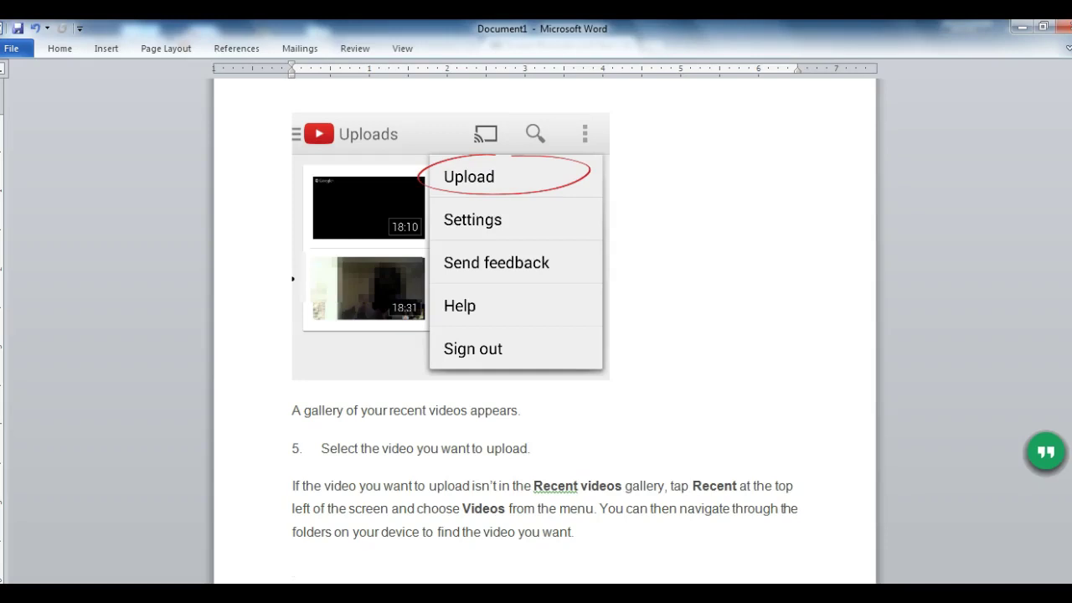
Scroll down through the project-requirements document in Word.
scroll(544, 335, "down", 10)
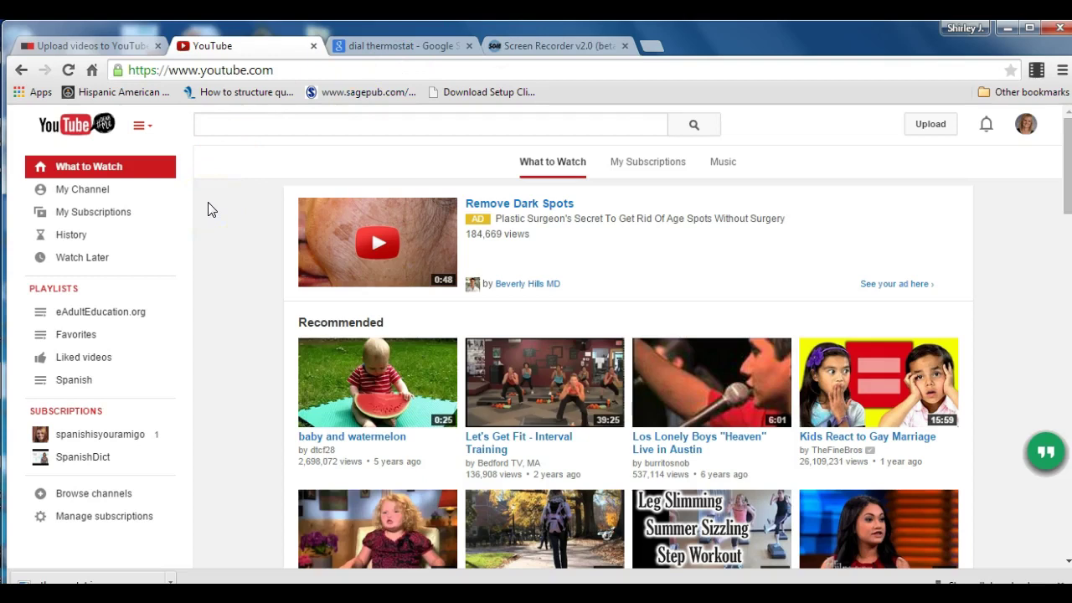
Go to your channel page and open the Video Manager listing the 82 uploaded videos.
left_click(148, 128)
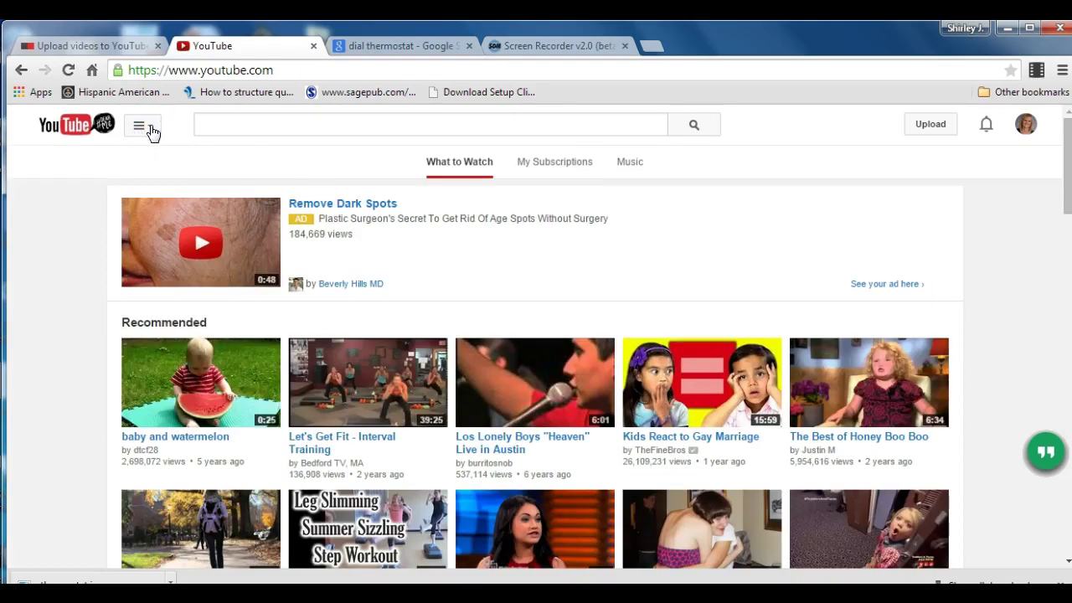
left_click(147, 127)
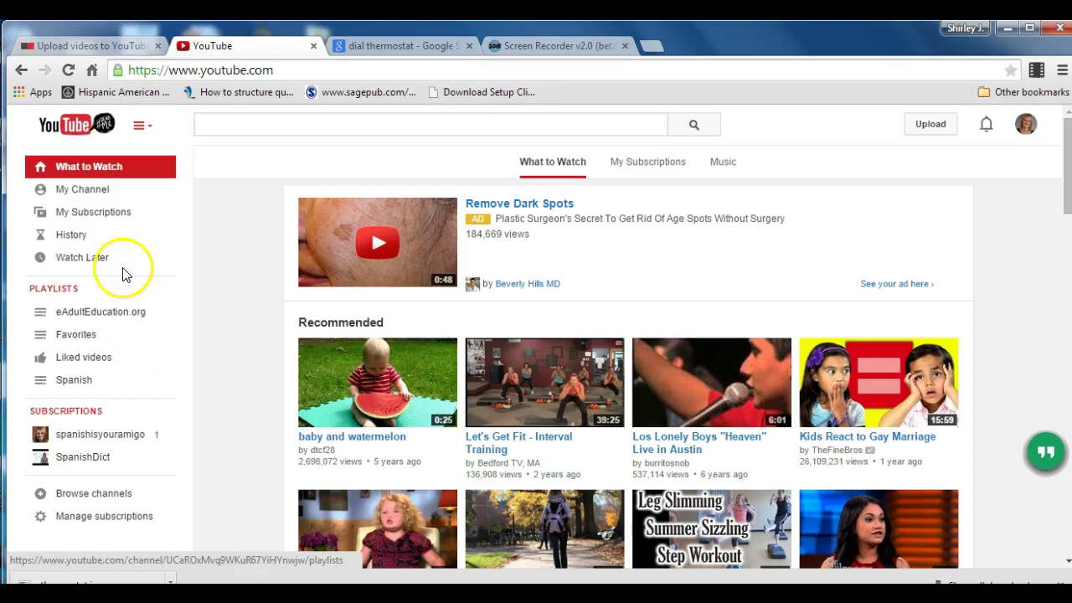
left_click(107, 199)
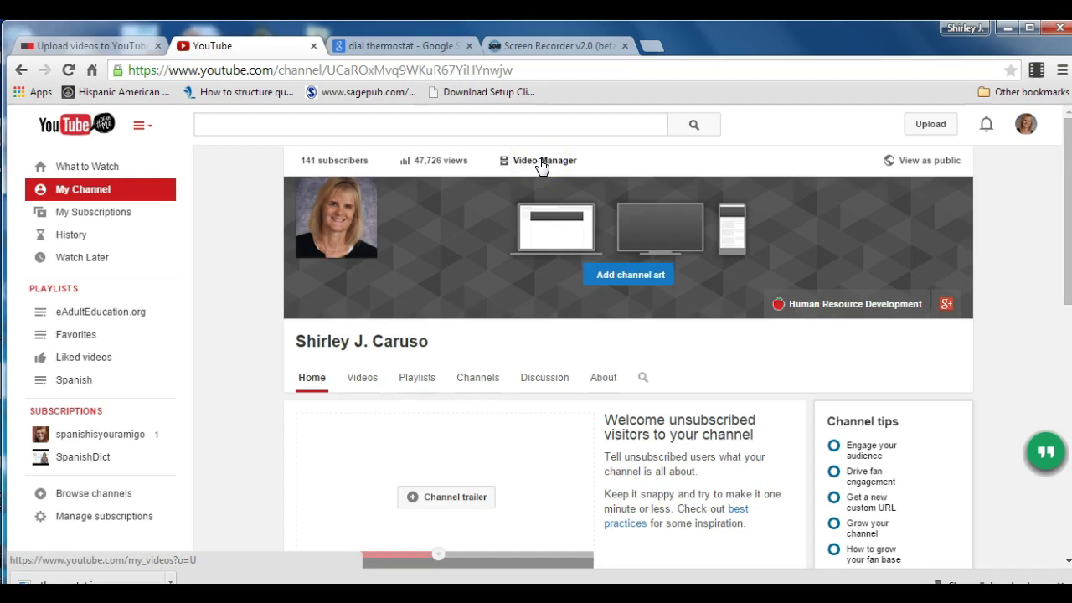
left_click(540, 164)
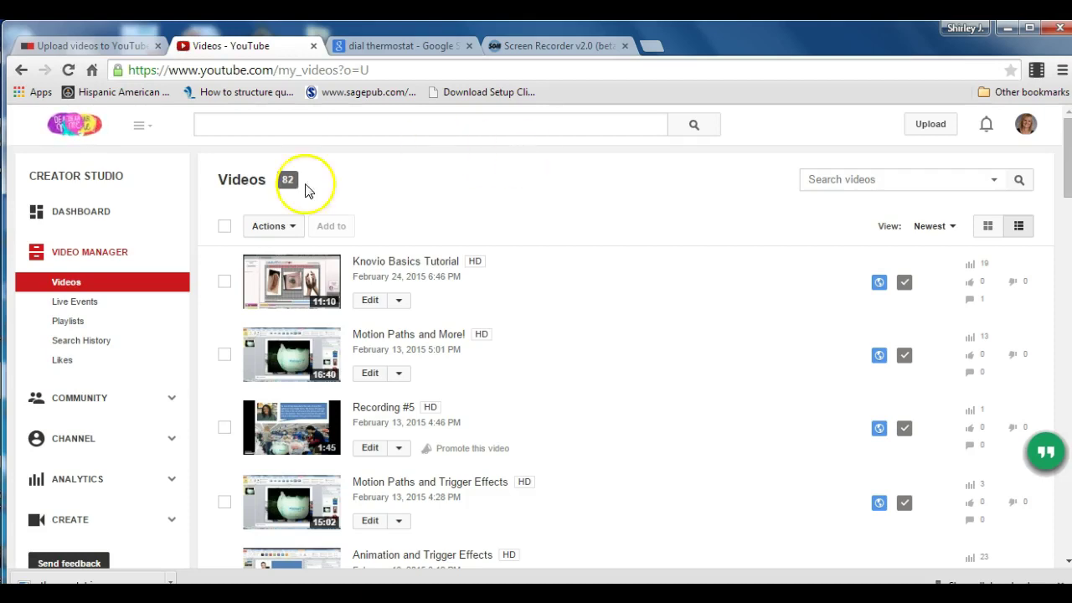
Launch the Video Editor from the Create section of the Creator Studio sidebar.
left_click(72, 490)
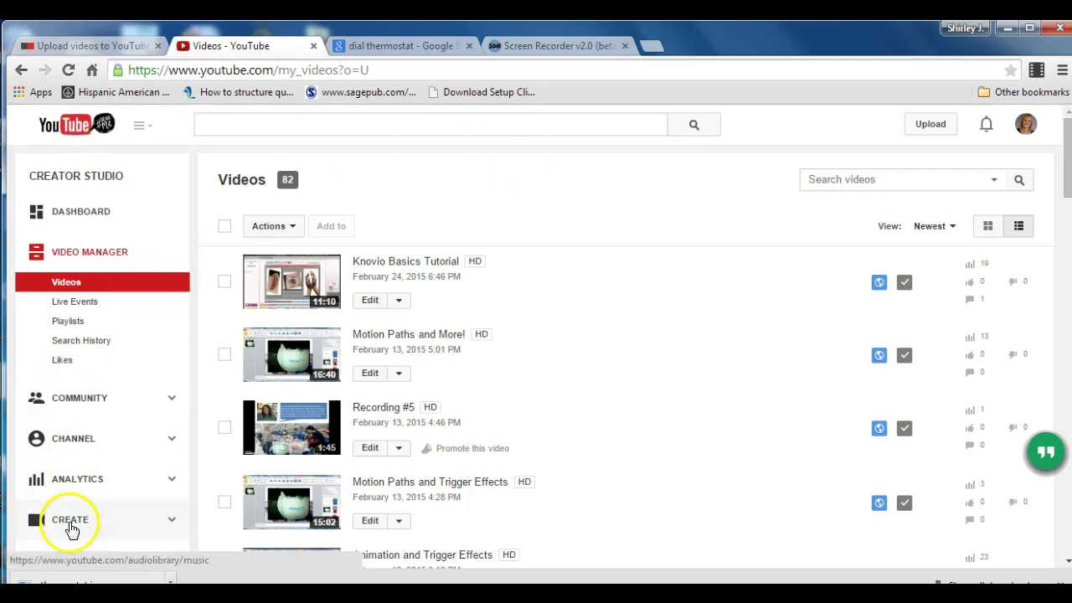
left_click(173, 519)
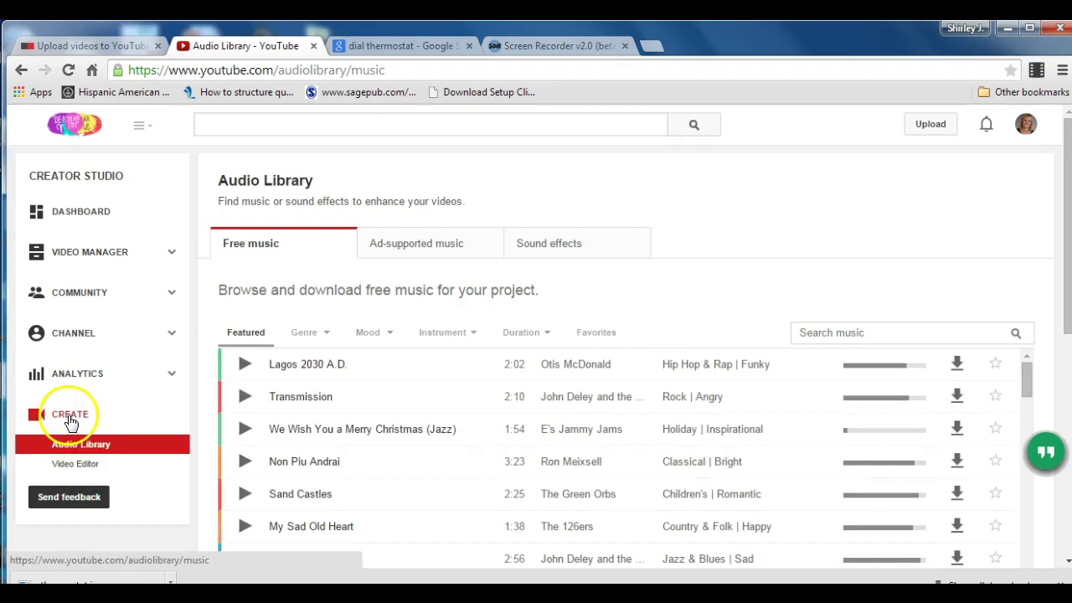
left_click(89, 471)
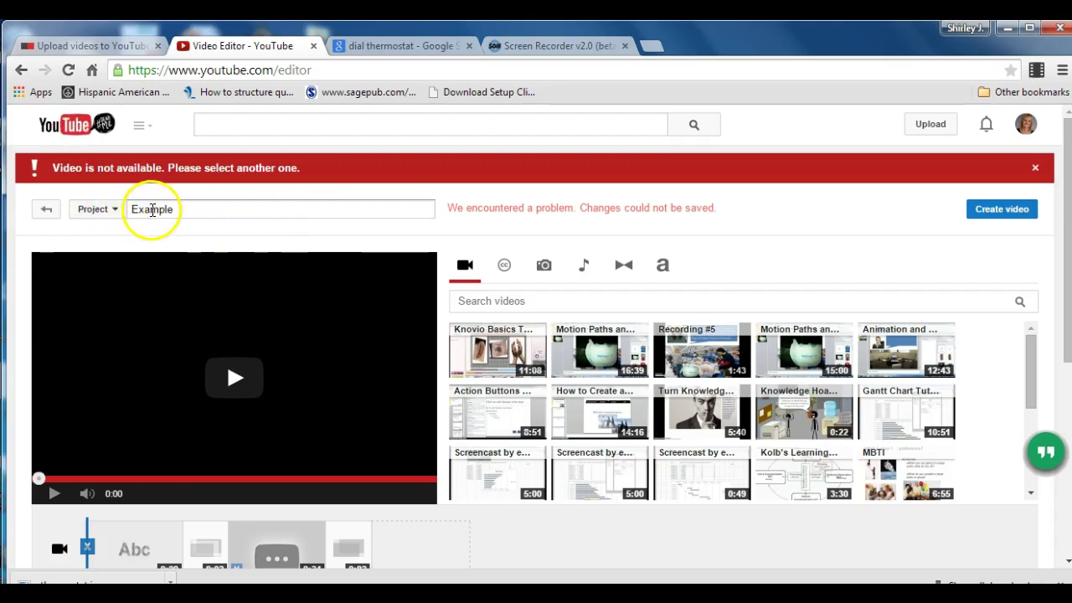
Create a new editor project and title it 'How To Adjust the Thermostat'.
left_click(117, 213)
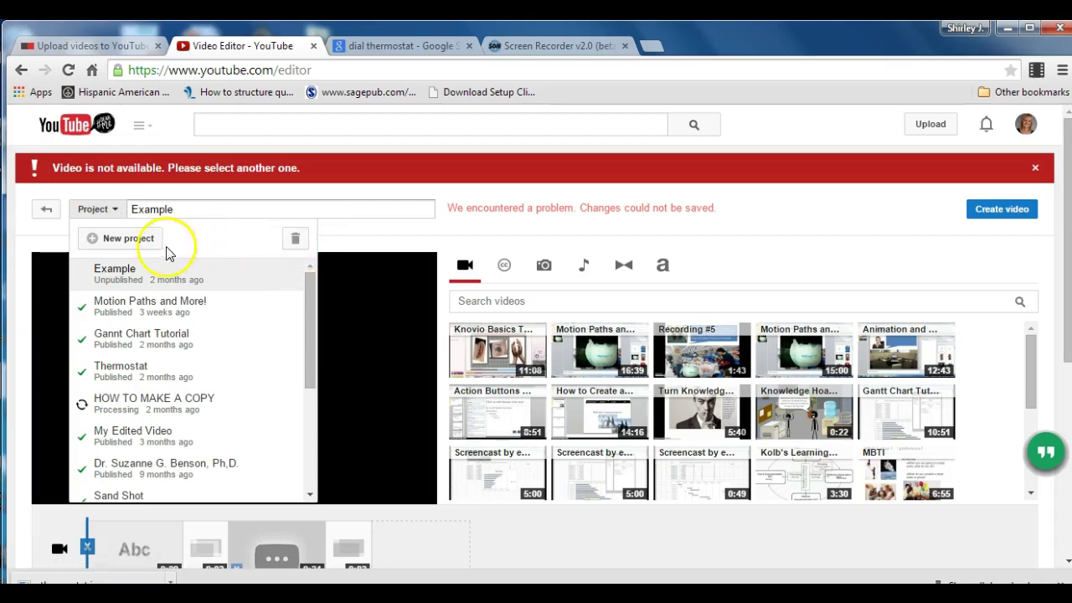
left_click(129, 241)
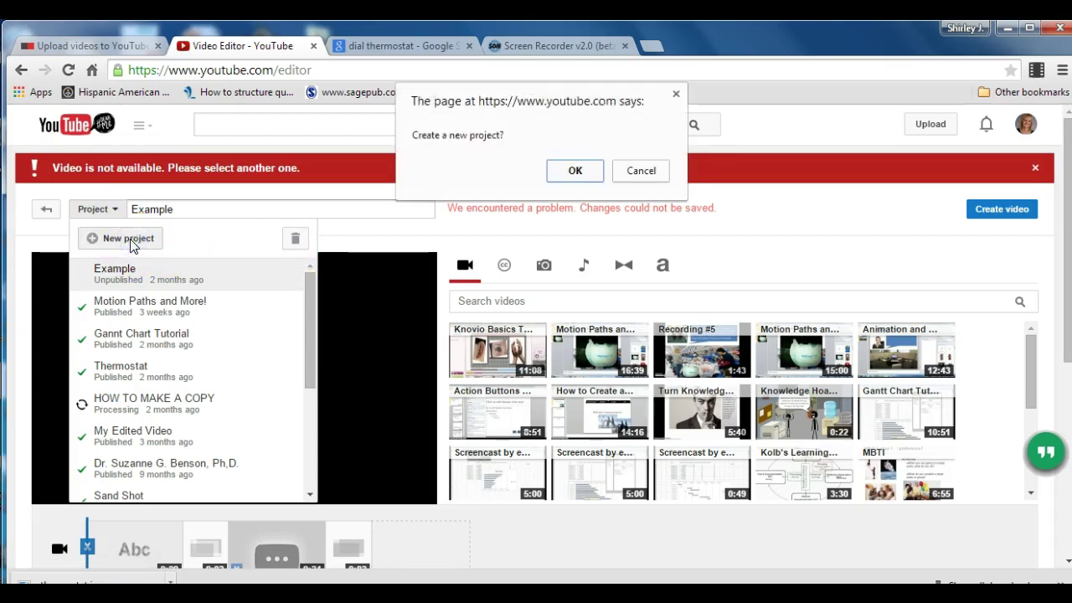
left_click(574, 174)
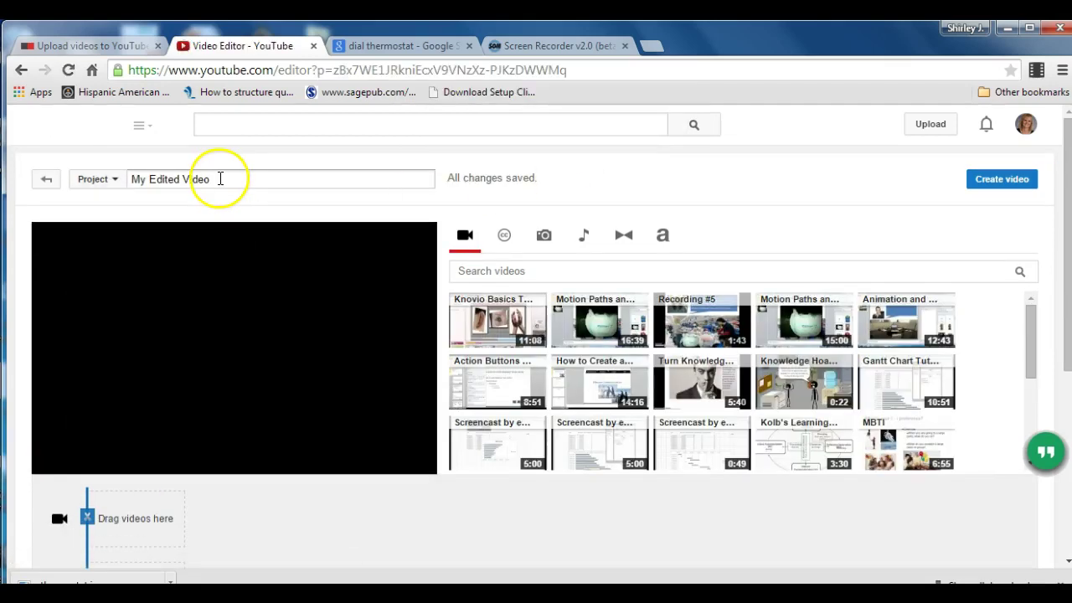
left_click_drag(219, 179, 112, 174)
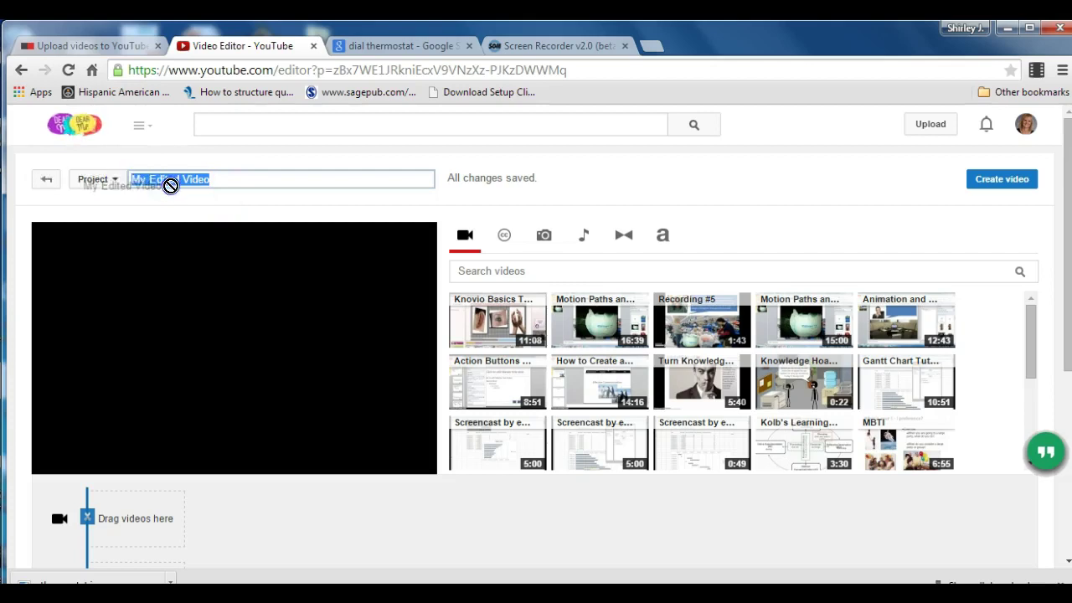
type("How To Adjust the Thermostat")
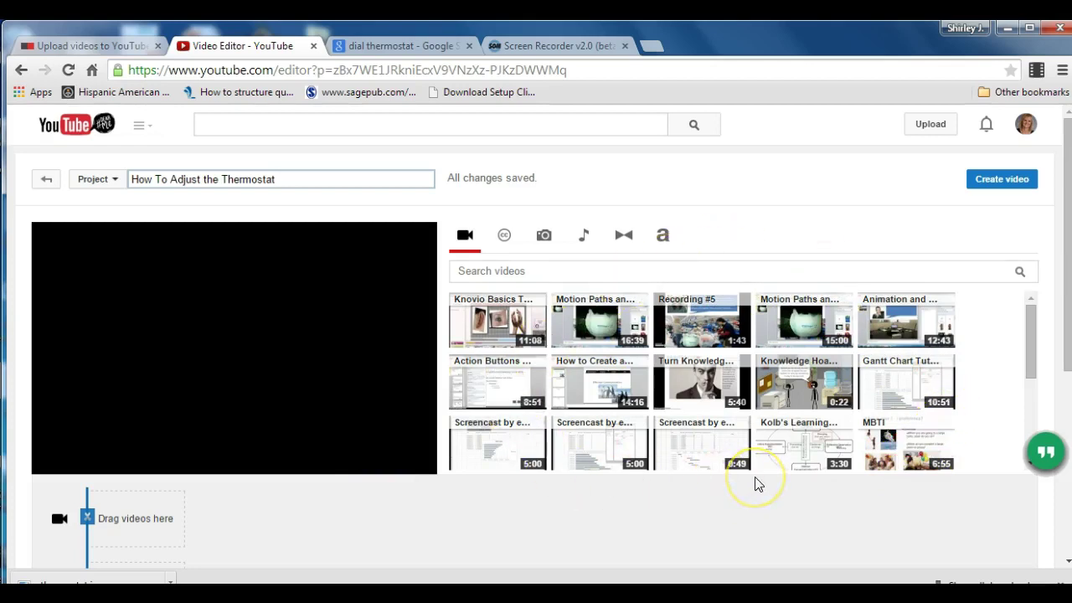
left_click(1029, 350)
left_click_drag(1029, 350, 1030, 390)
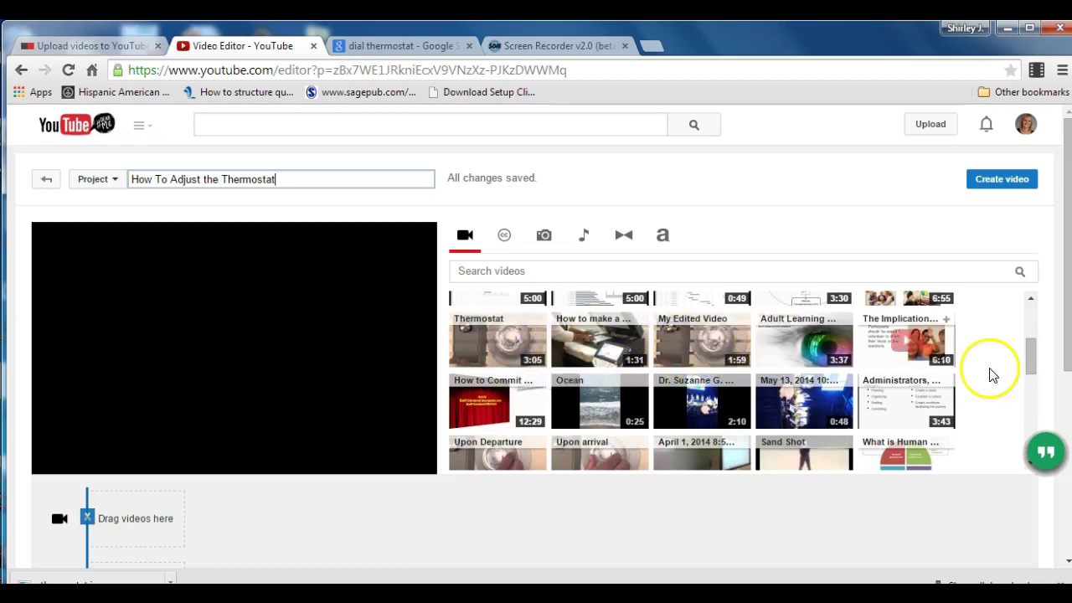
left_click_drag(1033, 348, 1034, 365)
left_click(718, 317)
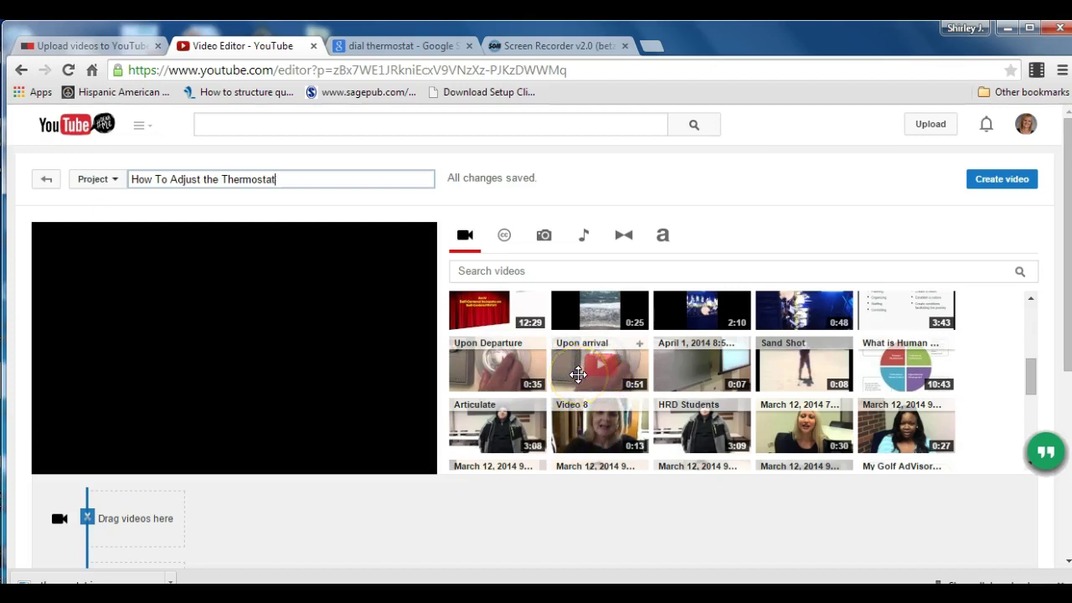
left_click_drag(577, 374, 528, 367)
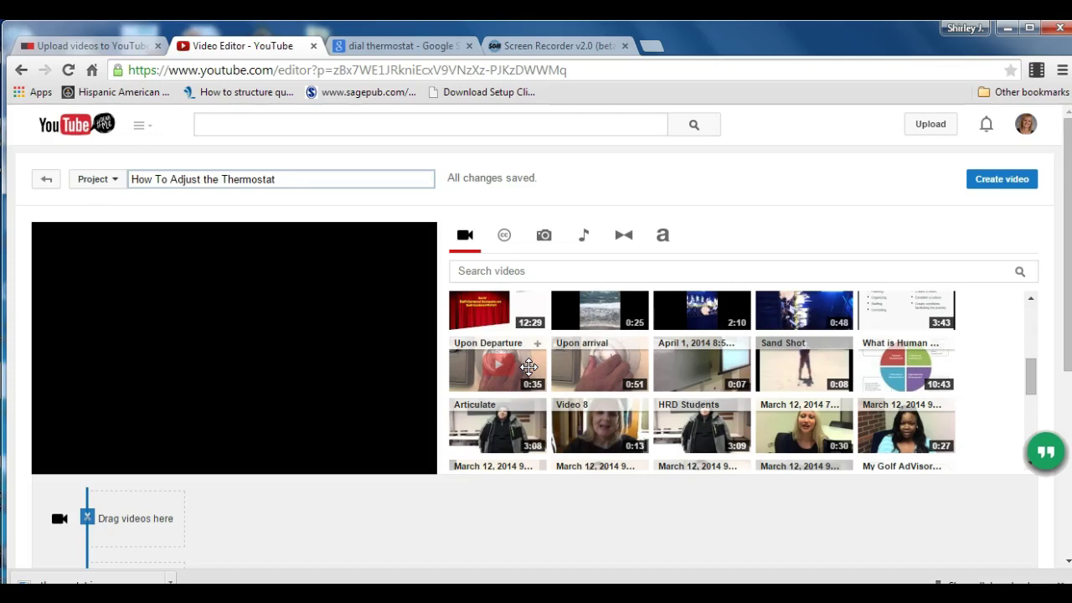
scroll(514, 360, "up", 5)
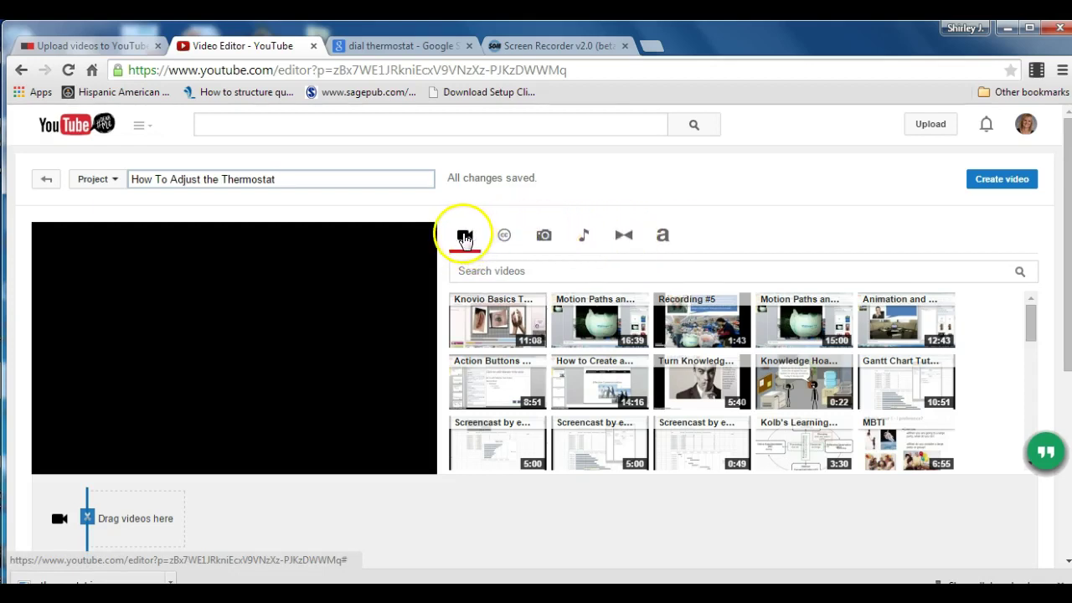
Look through the Photos, Audio and Transitions options, ending on the Titles style list.
left_click(545, 237)
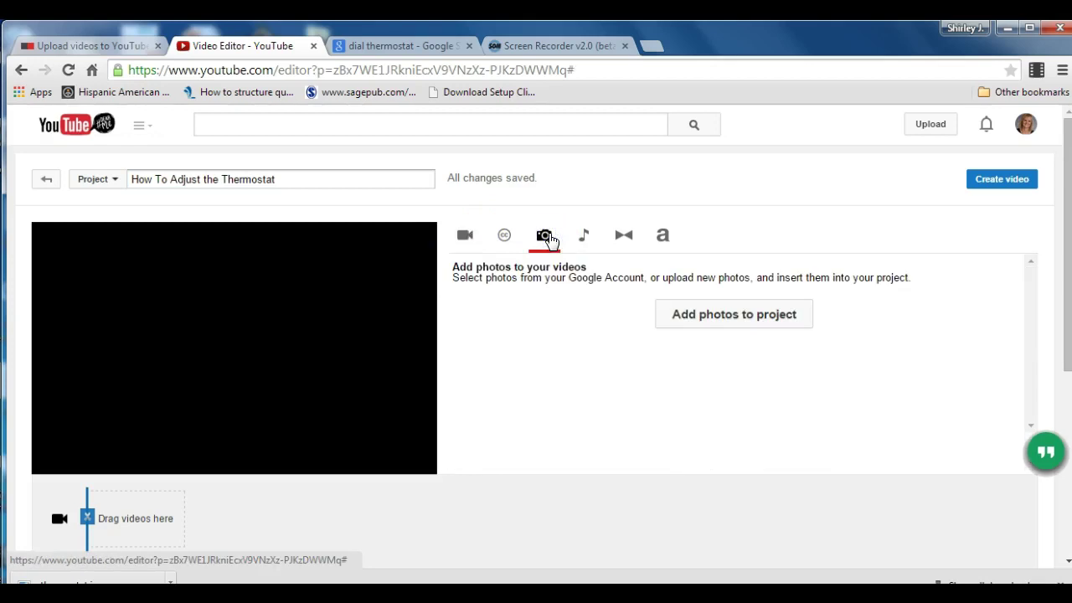
left_click(583, 237)
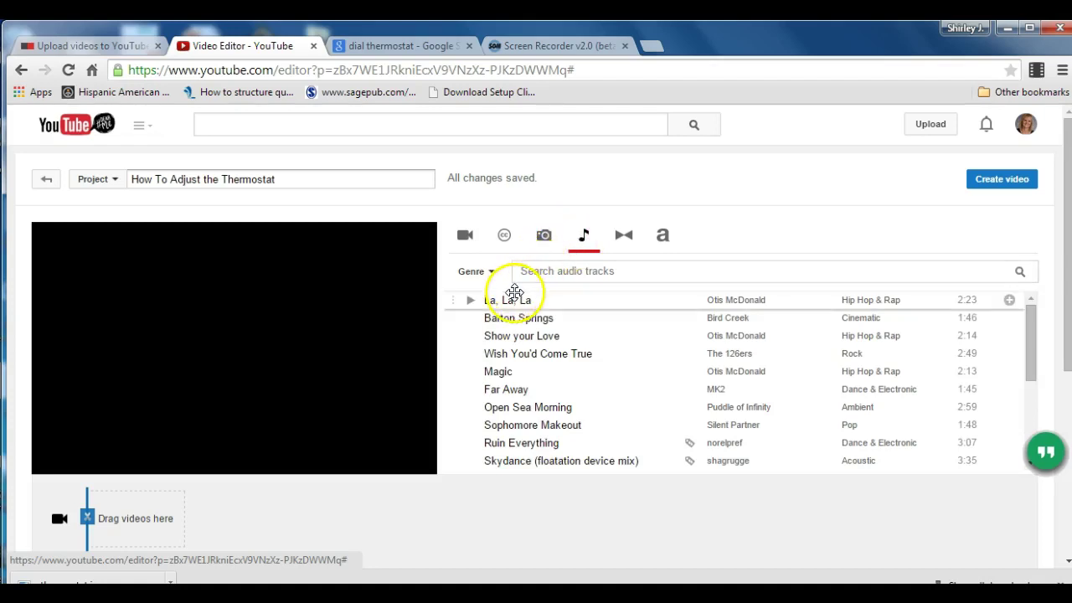
left_click_drag(521, 319, 535, 378)
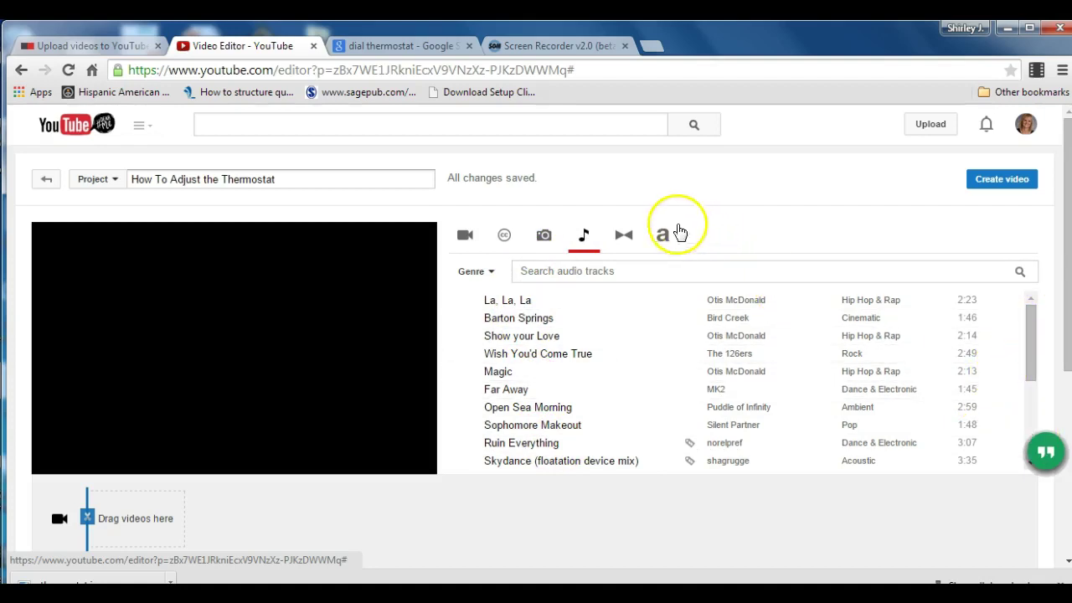
left_click(621, 236)
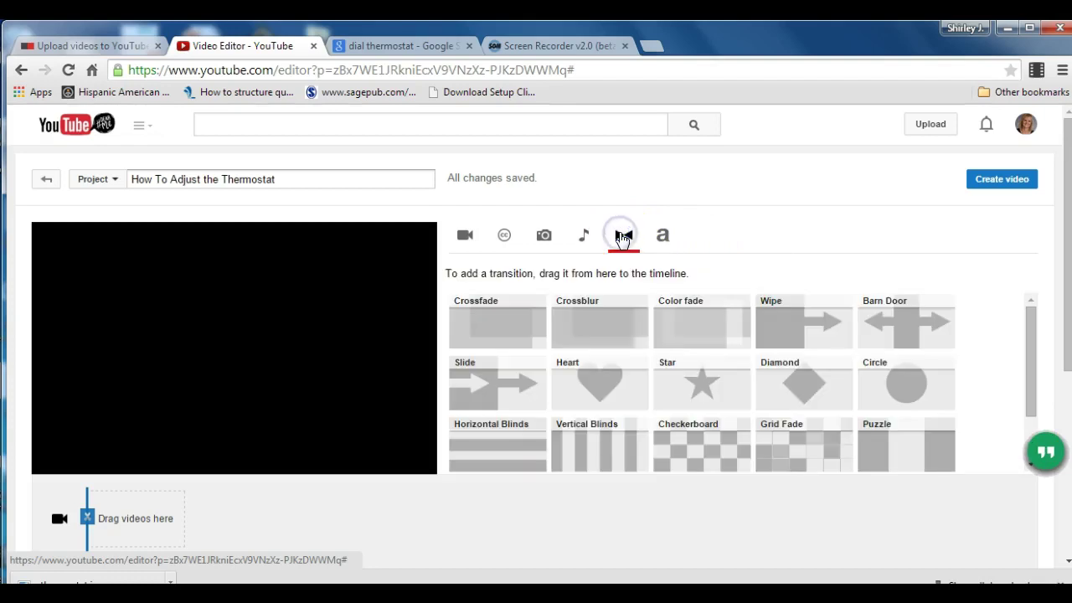
left_click(662, 235)
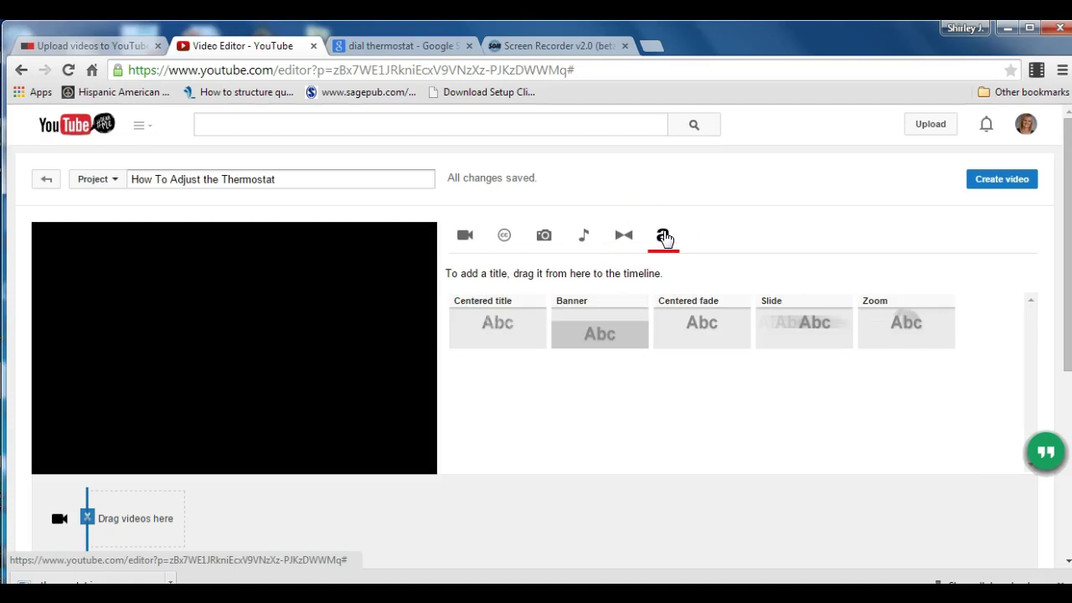
Add a Centered fade title to the timeline with the caption 'How to Adjust the Thermostat'.
left_click_drag(703, 292, 133, 522)
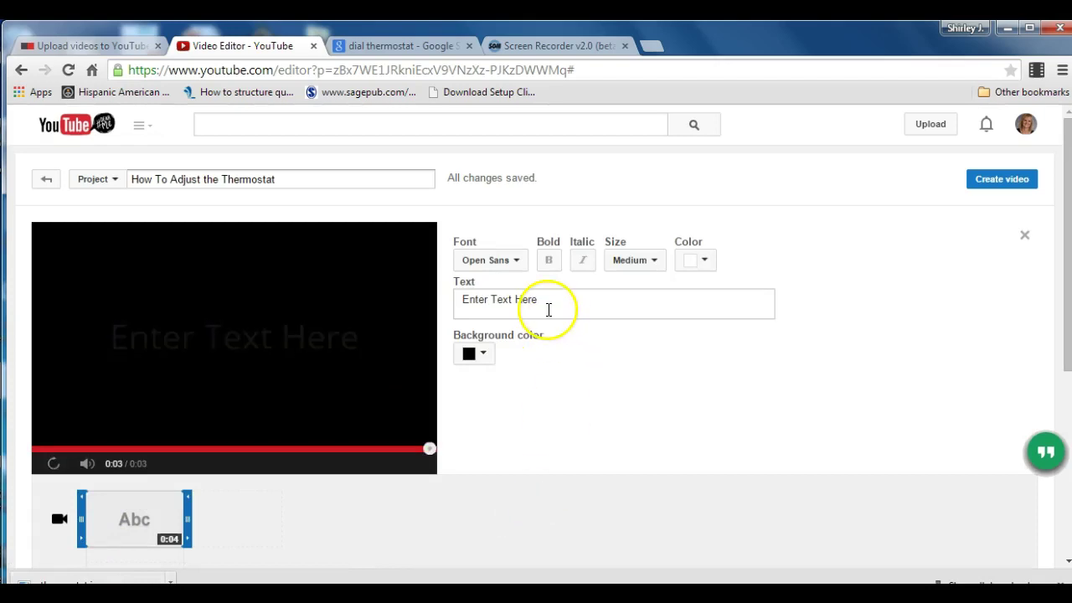
left_click(548, 301)
key("ctrl+a")
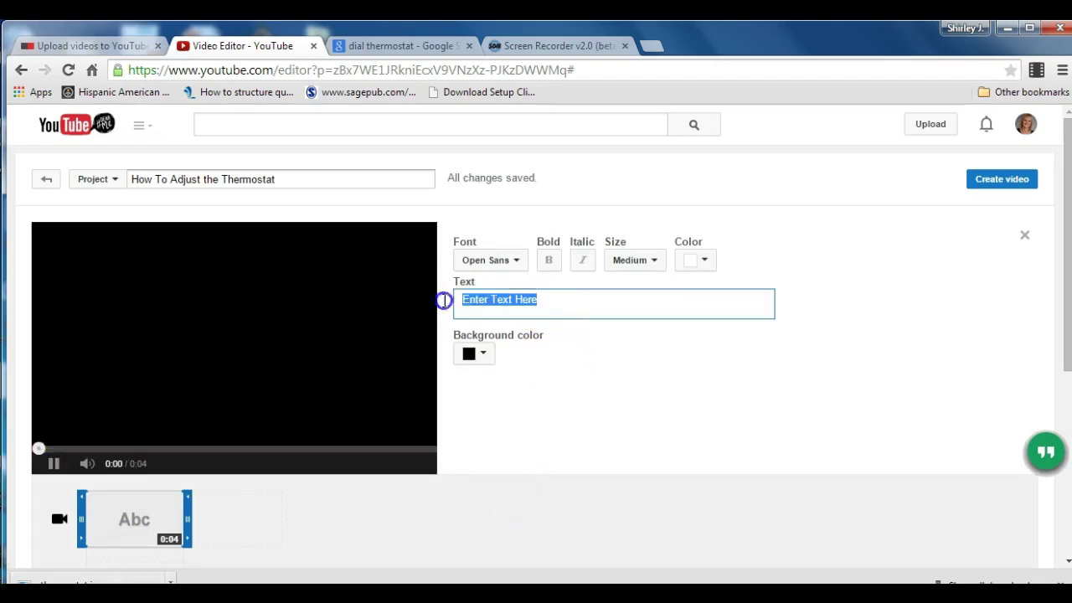
left_click(426, 302)
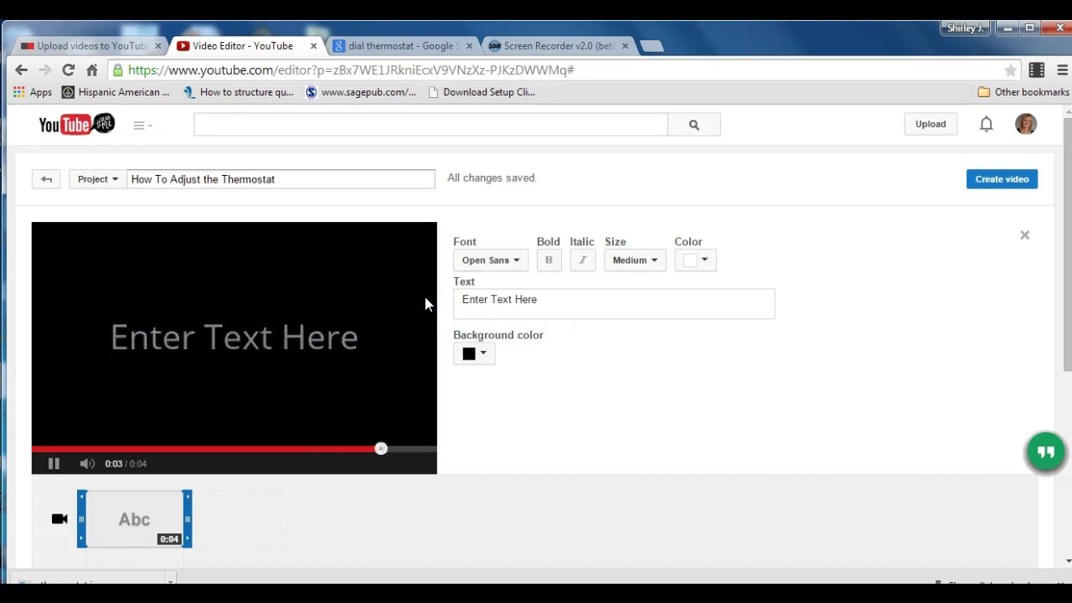
left_click(529, 308)
left_click_drag(545, 304, 466, 298)
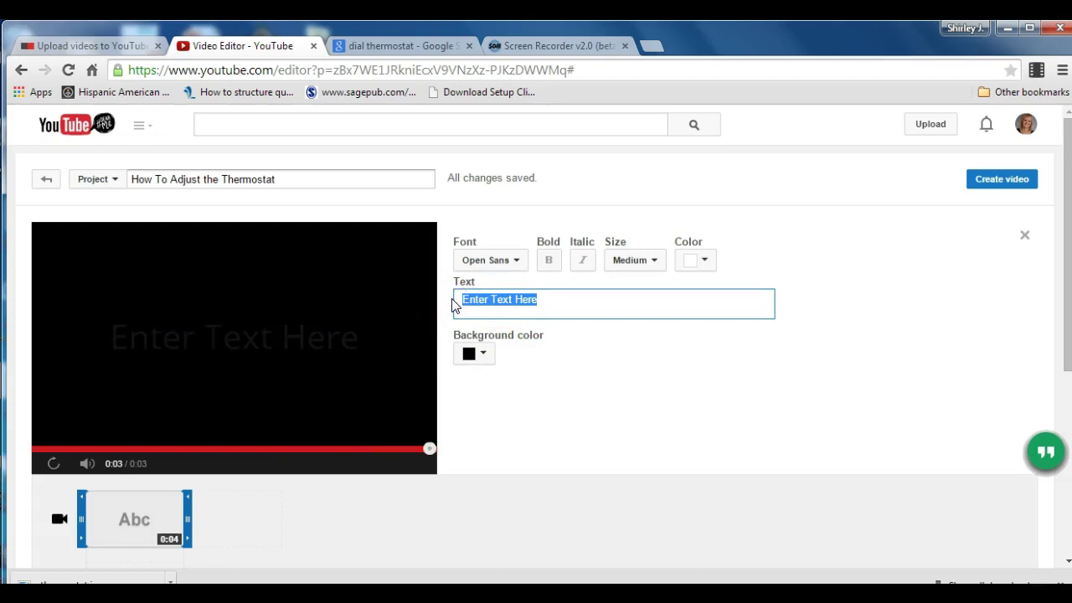
left_click(453, 303)
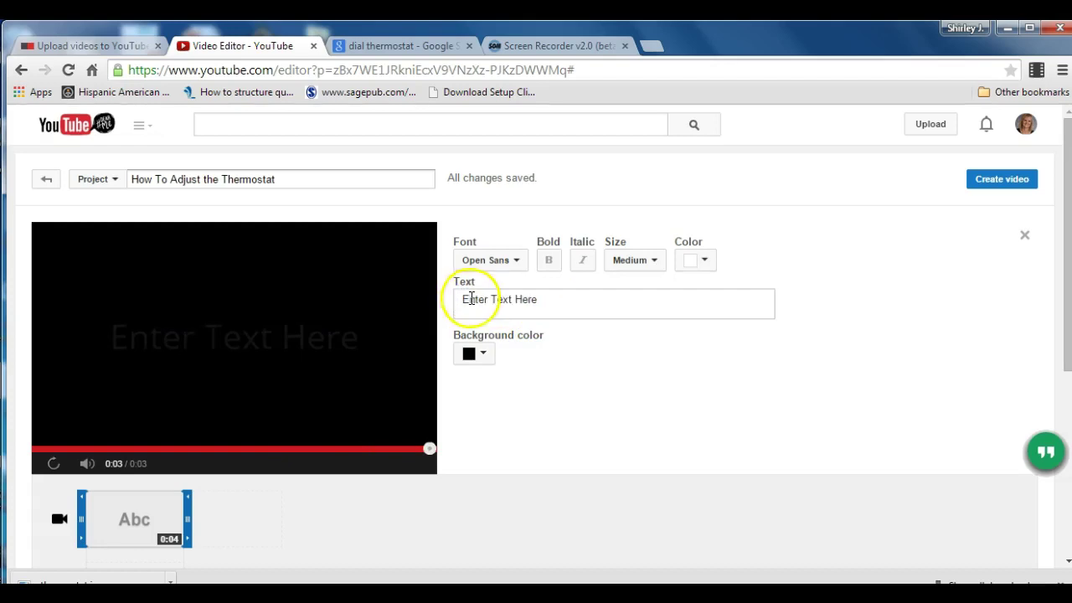
double_click(474, 303)
type("he Thermostat")
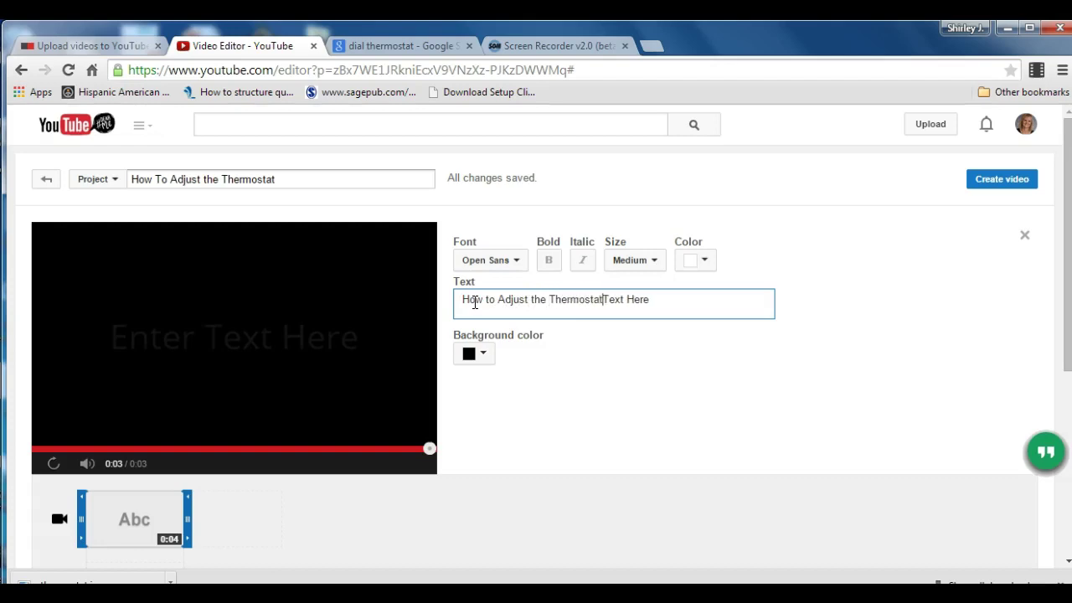
key("Delete")
key("Delete")
key("Delete")
key("Delete")
key("Delete")
key("Delete")
key("Delete")
key("Delete")
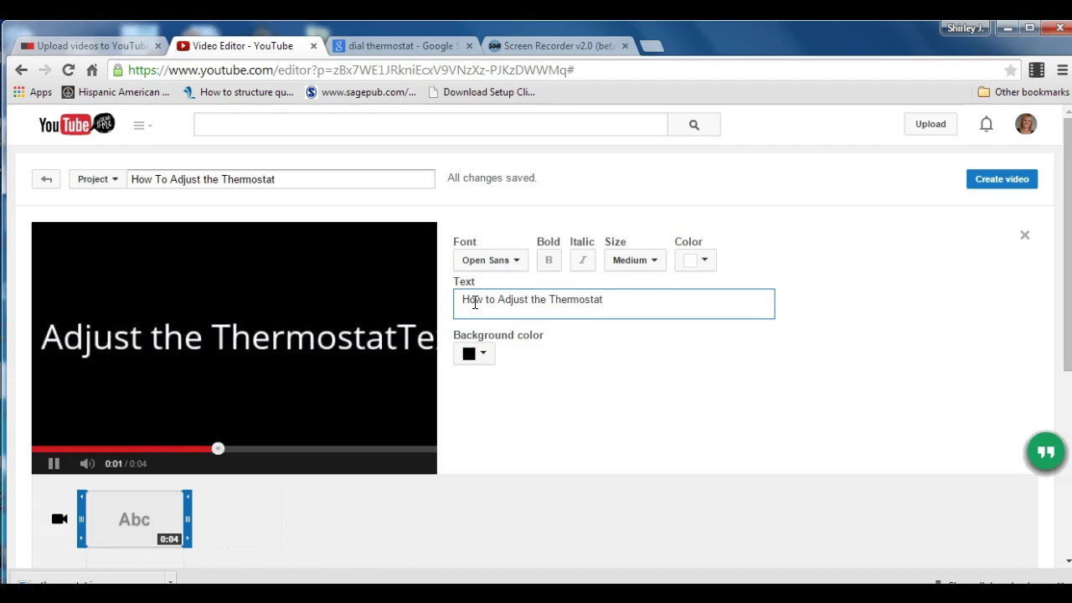
left_click(456, 287)
Set the title font to Arial and size to Small, leaving the colour unchanged.
left_click(518, 262)
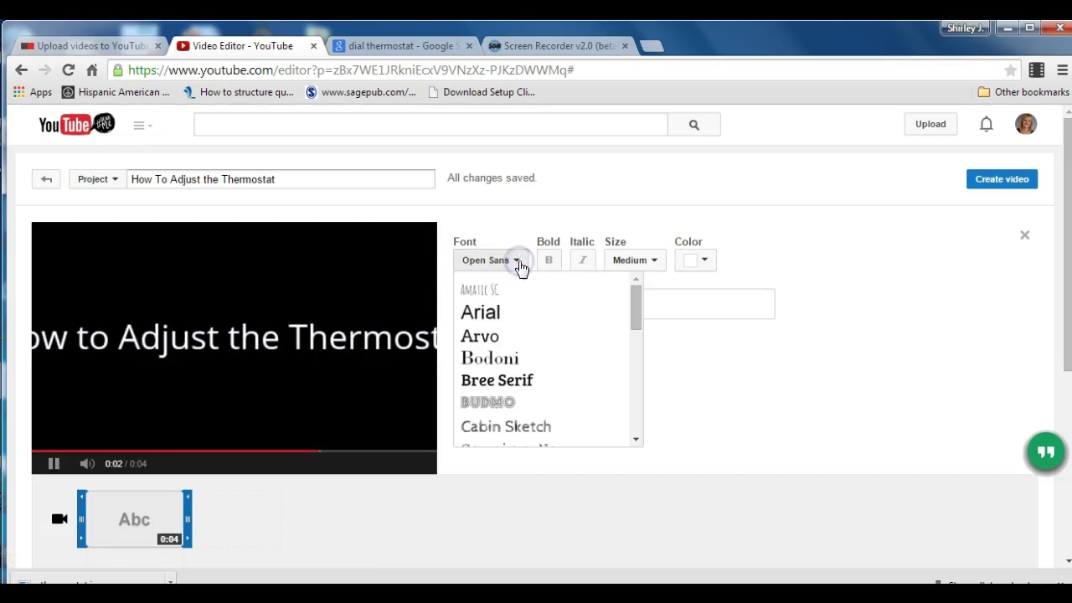
left_click(511, 323)
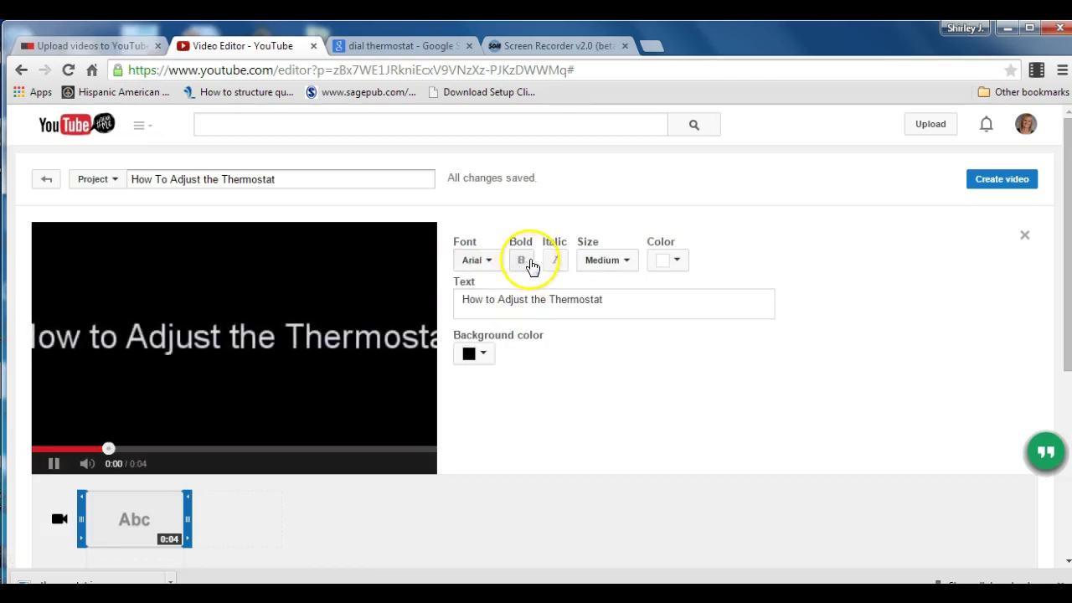
left_click(625, 262)
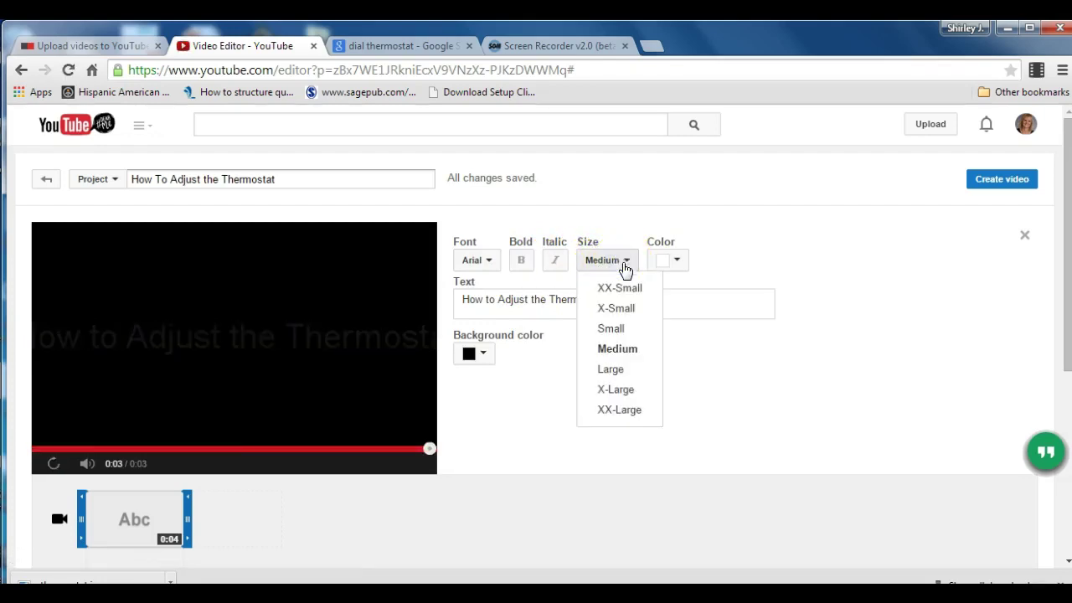
left_click(622, 329)
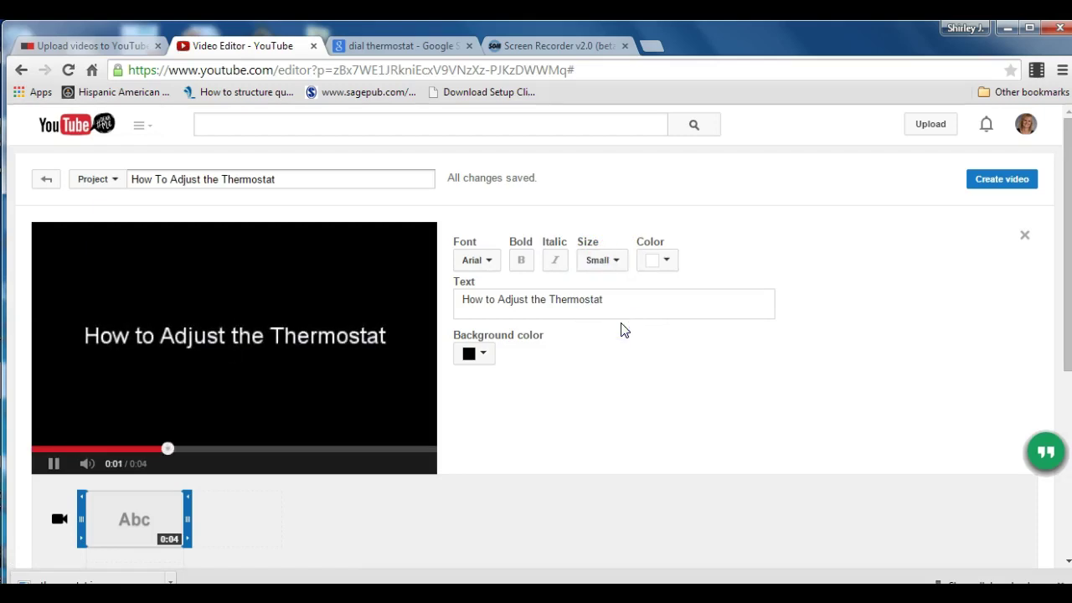
left_click(667, 263)
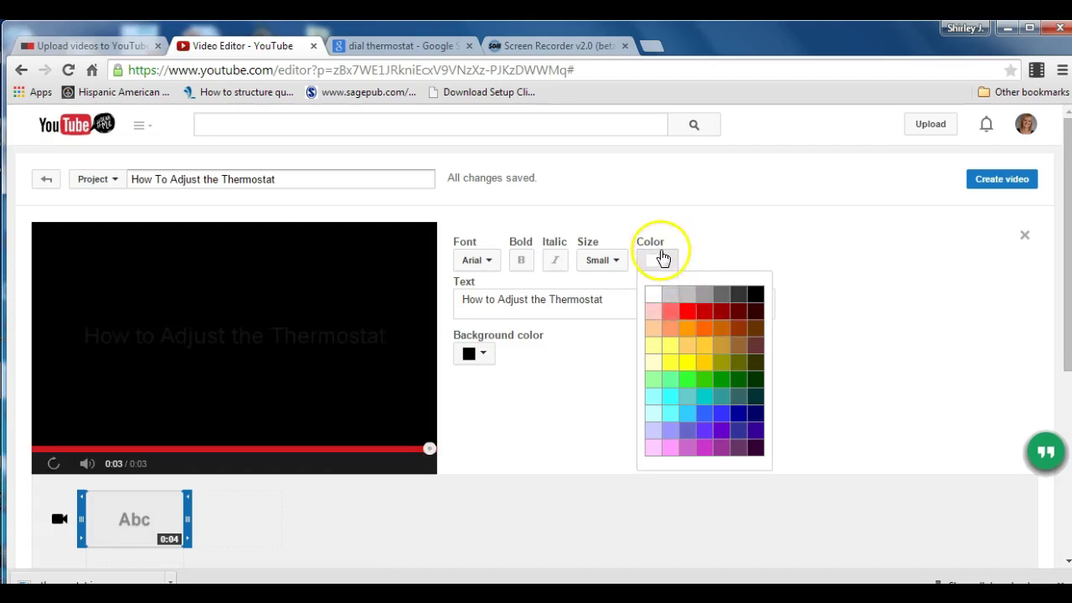
left_click(664, 262)
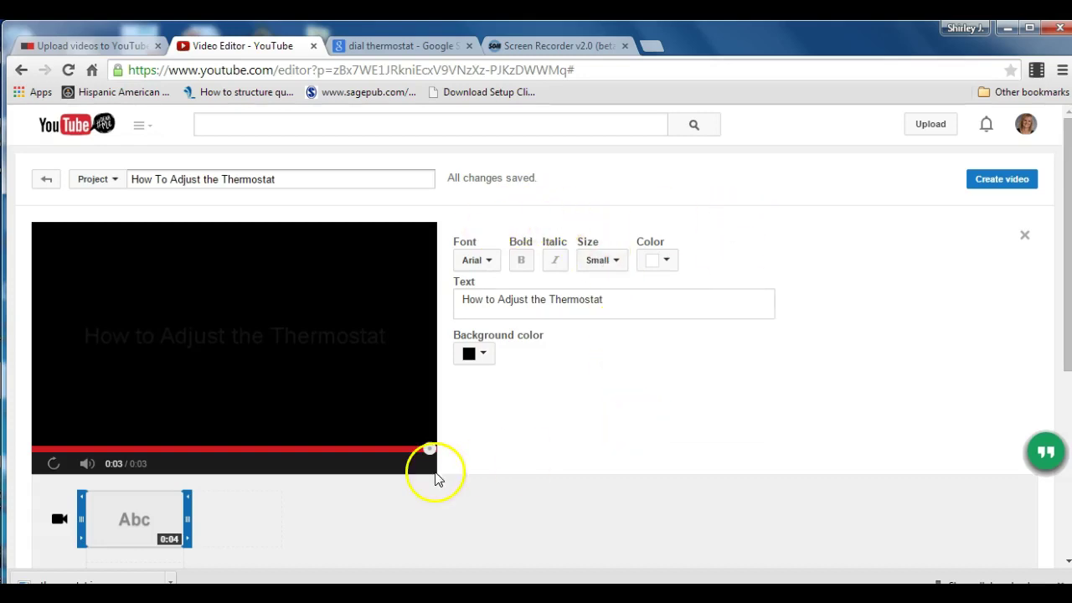
Place the 51-second 'Upon arrival' clip after the title and preview the playback.
left_click(255, 509)
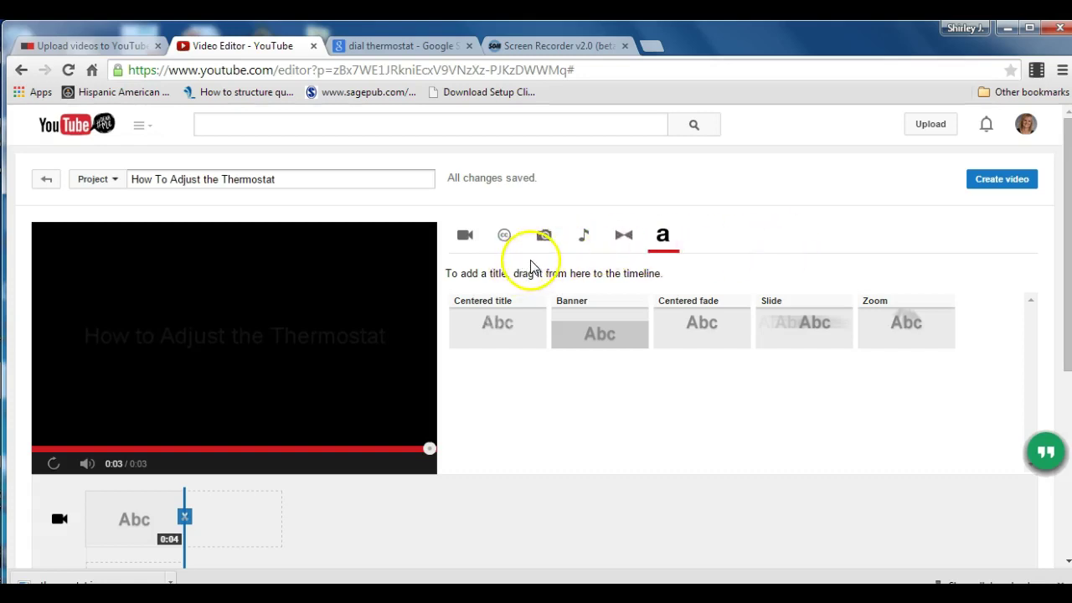
left_click(462, 241)
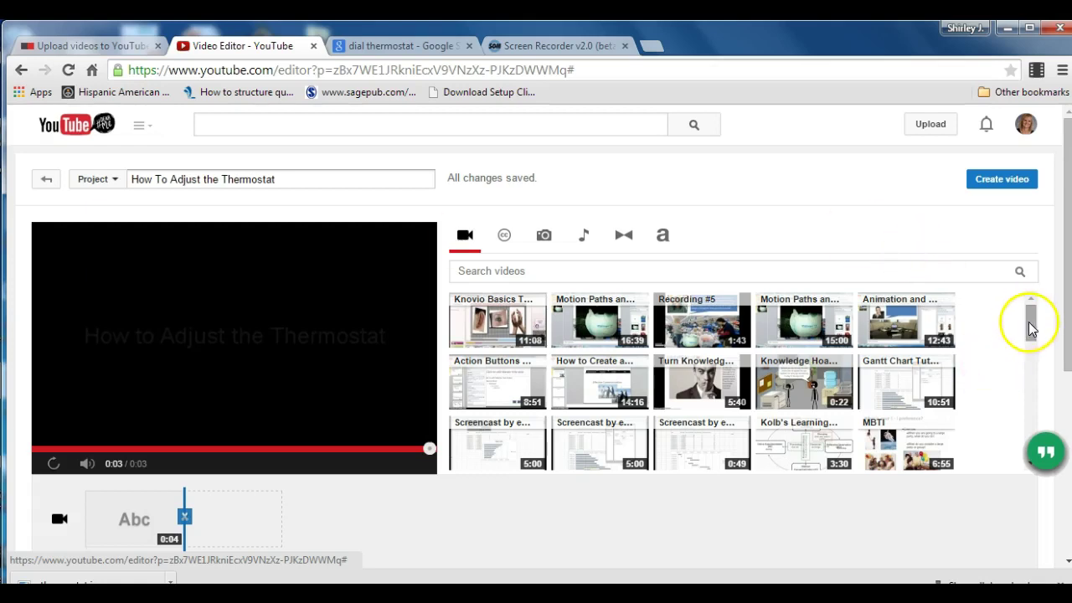
left_click_drag(1030, 326, 1034, 385)
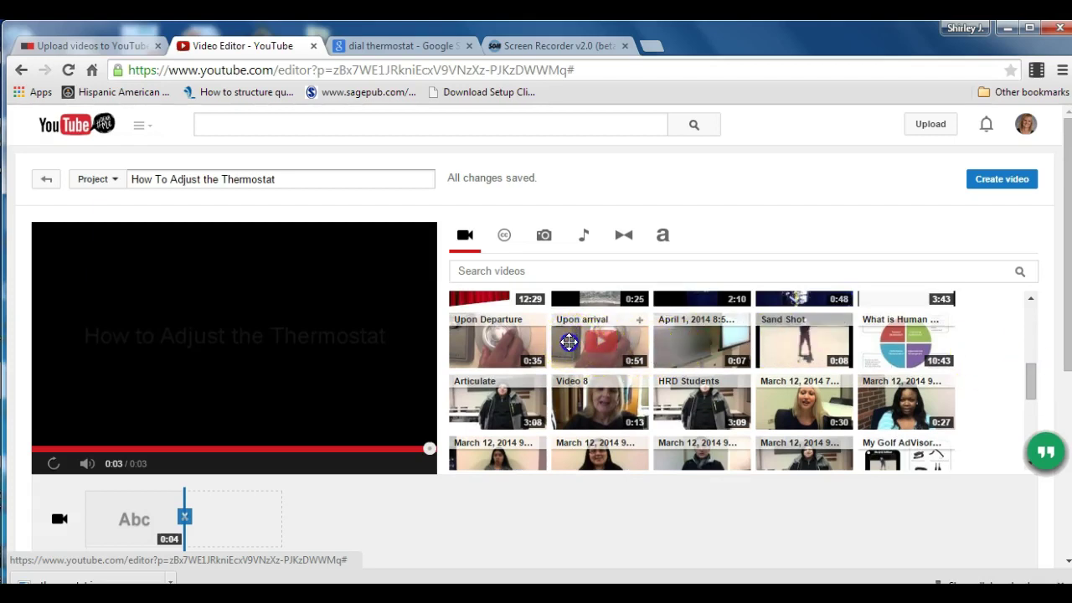
left_click_drag(568, 342, 234, 517)
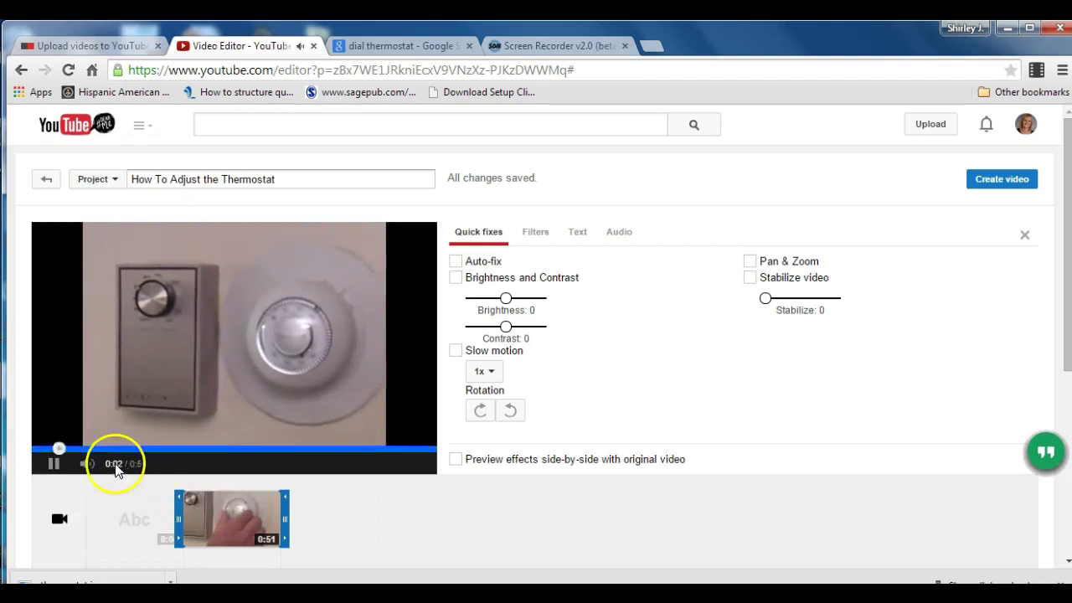
left_click(55, 464)
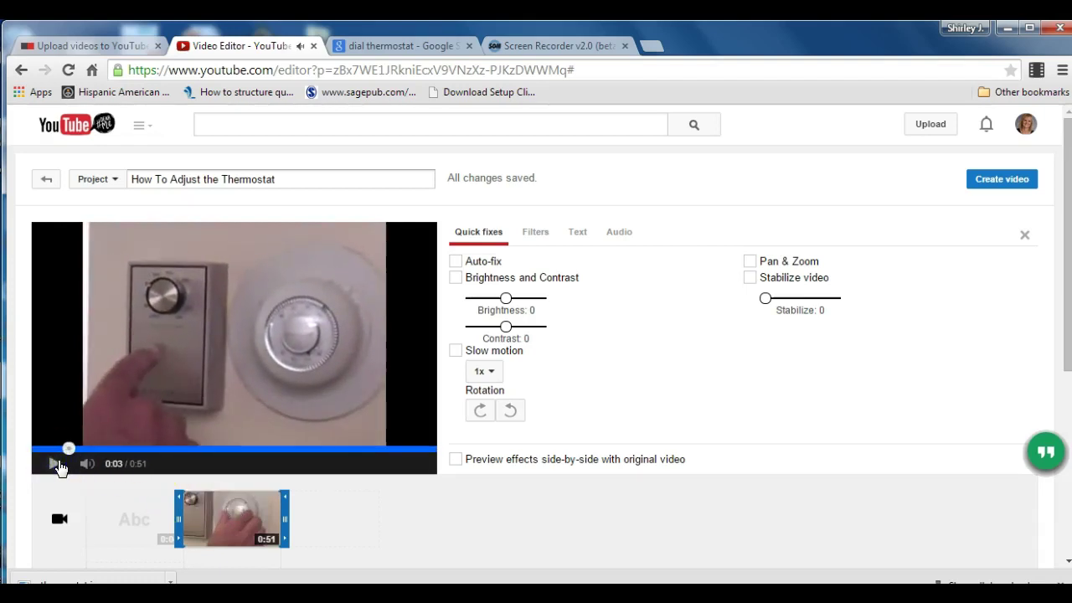
left_click(340, 519)
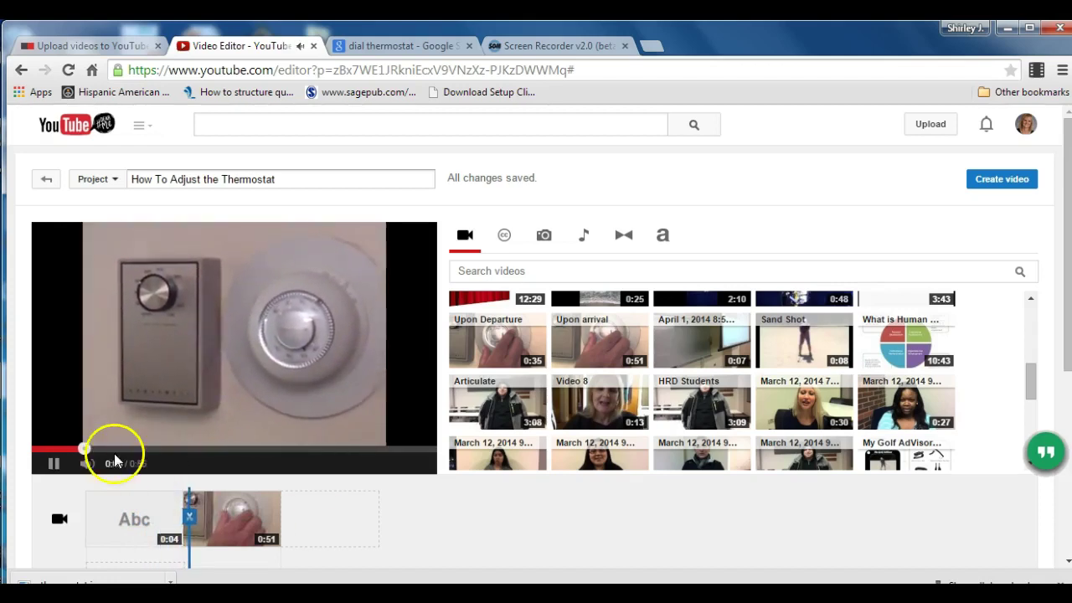
left_click(55, 462)
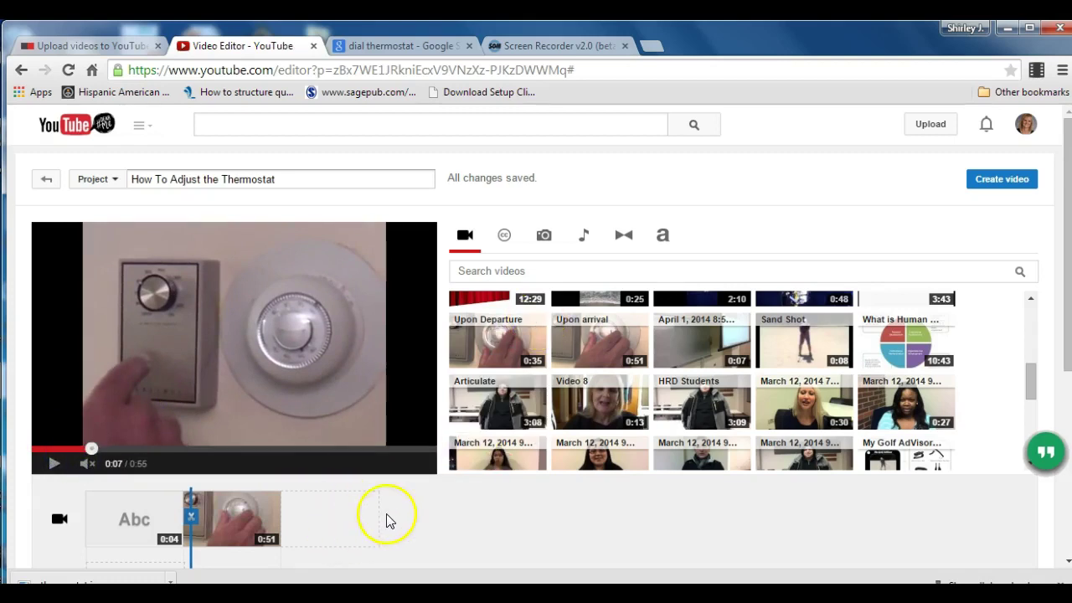
left_click(330, 520)
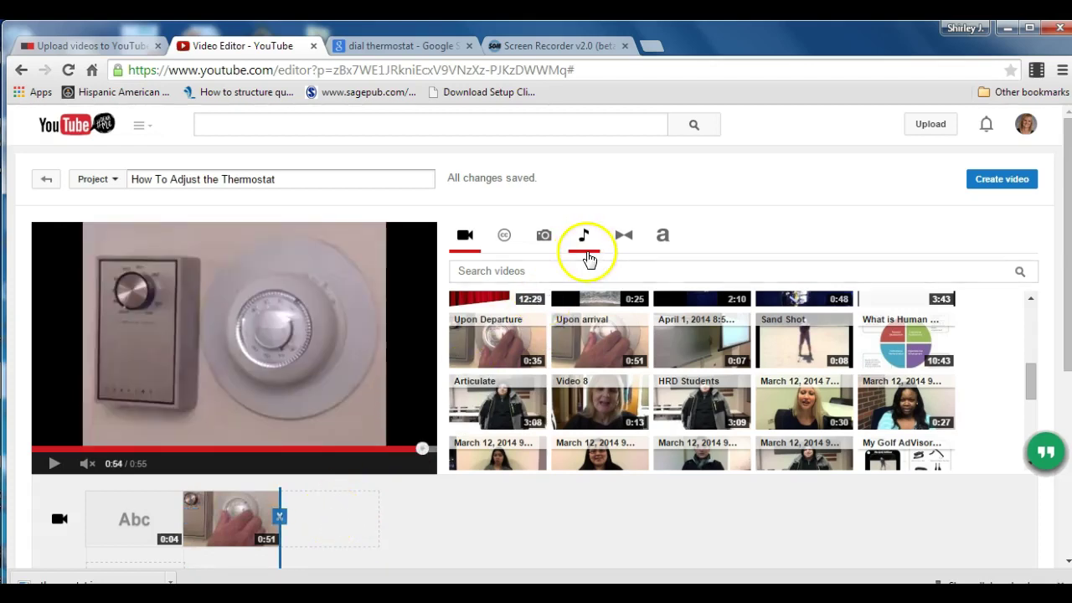
Add a Wipe transition after the 'Upon arrival' clip and stretch it to 4 seconds.
left_click(619, 237)
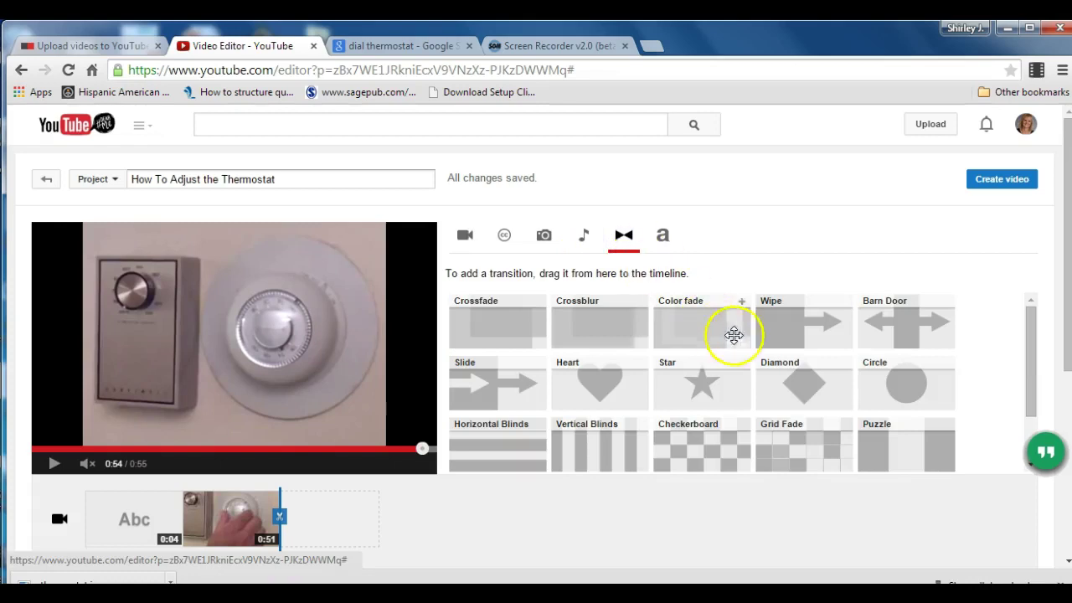
left_click_drag(786, 325, 335, 434)
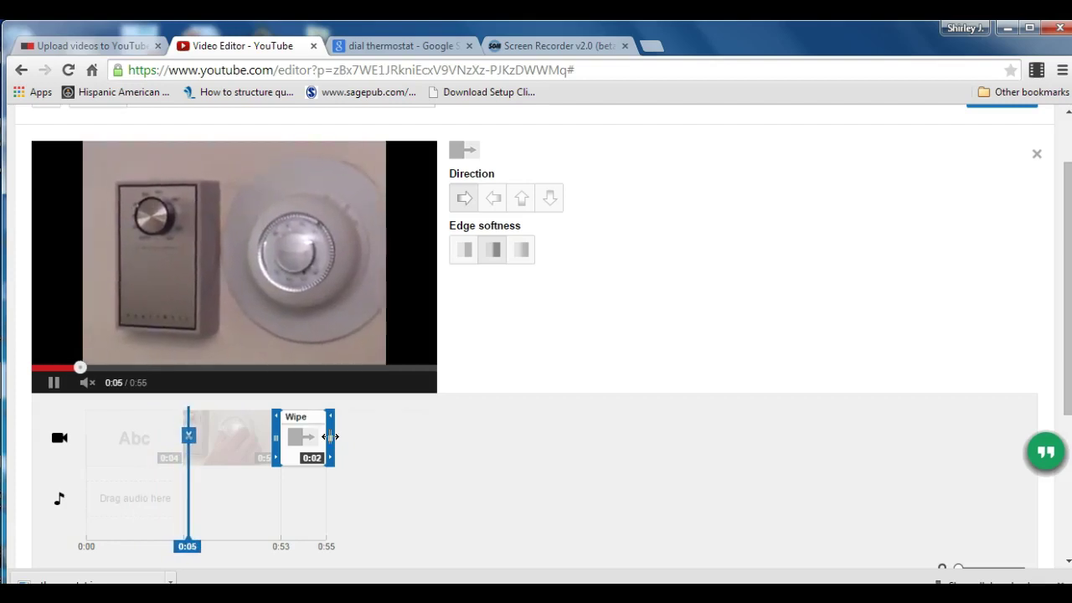
left_click_drag(331, 437, 350, 439)
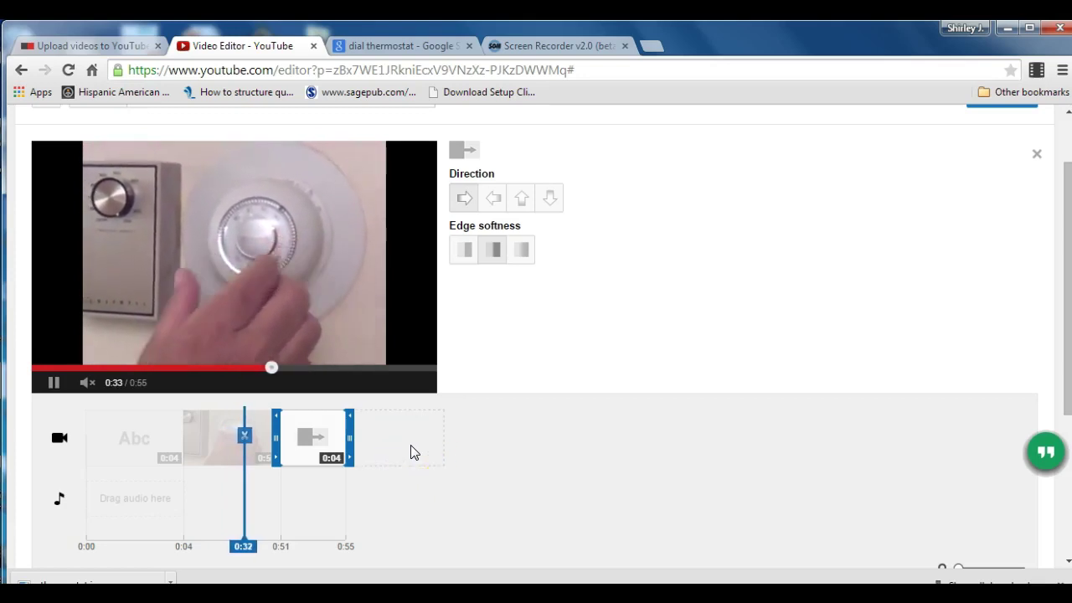
Place the 35-second 'Upon Departure' clip after the Wipe transition, making the project 1:26.
left_click(411, 446)
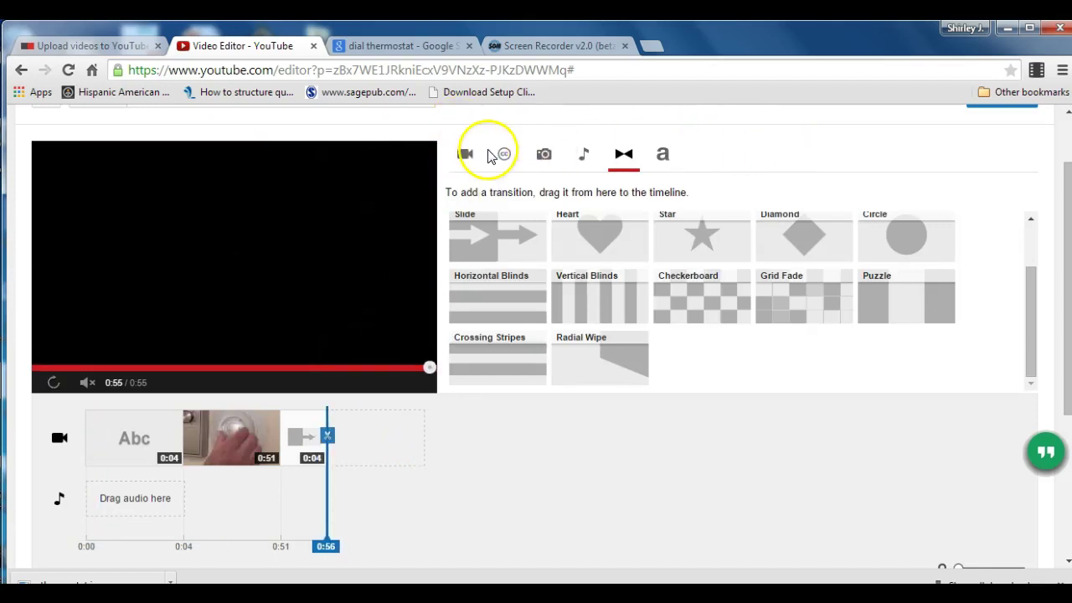
left_click(465, 155)
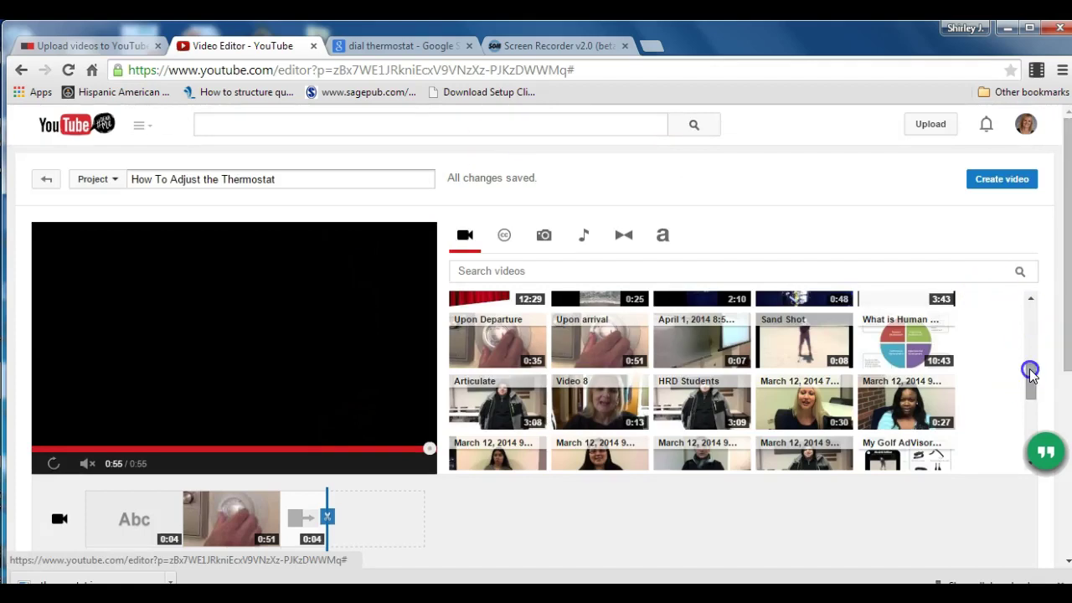
mouse_move(1031, 377)
left_mouse_down()
mouse_move(1033, 443)
mouse_move(1013, 378)
left_mouse_up()
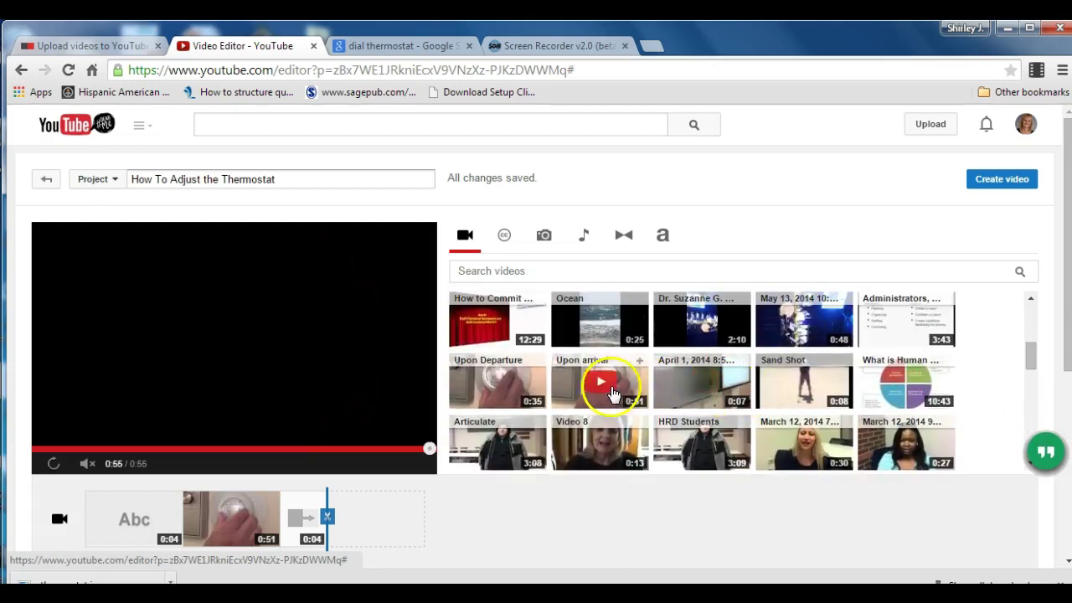
left_click_drag(499, 391, 381, 519)
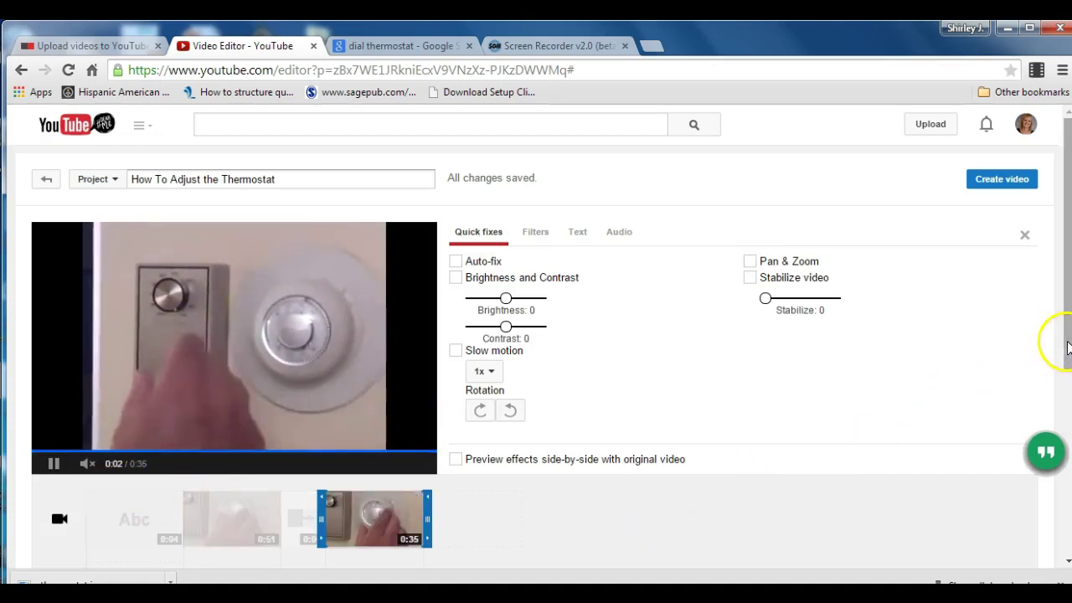
left_click_drag(1066, 344, 1066, 373)
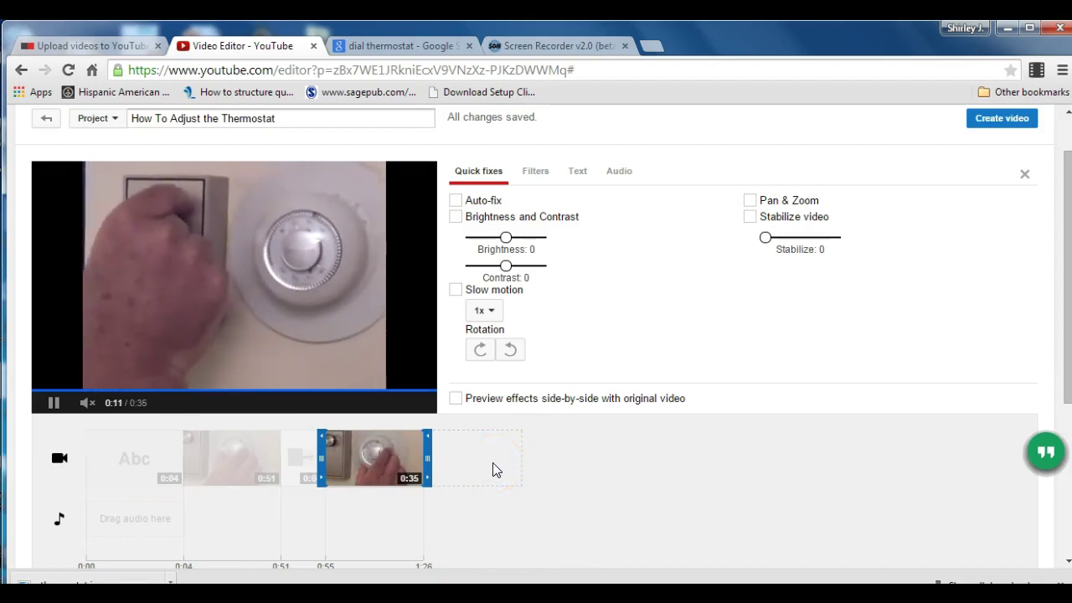
left_click(493, 468)
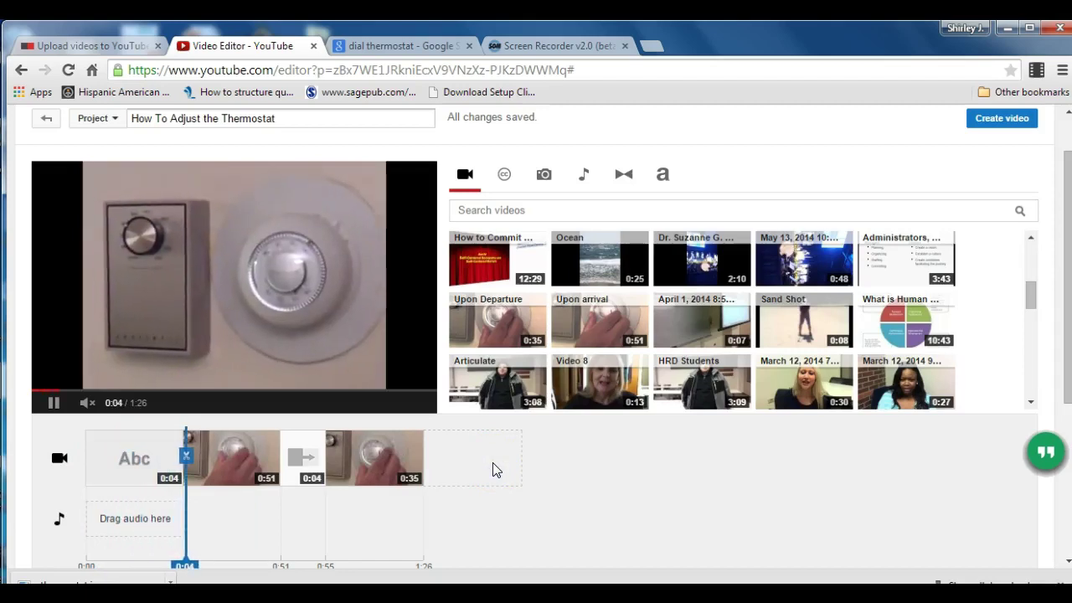
Upload thermostat.jpg from the computer into the project's photo library.
left_click(544, 176)
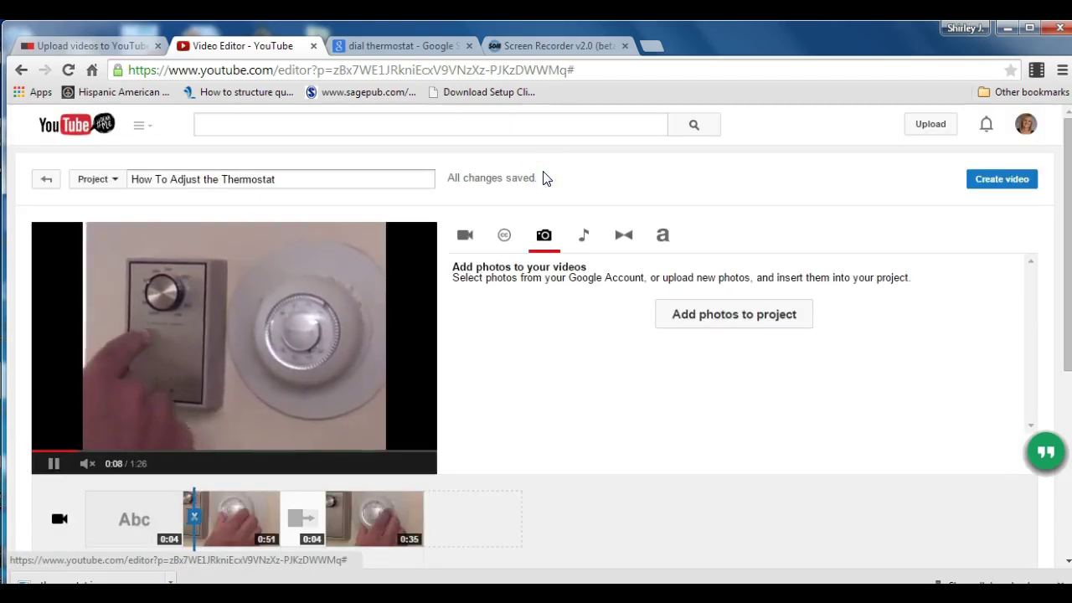
left_click(729, 317)
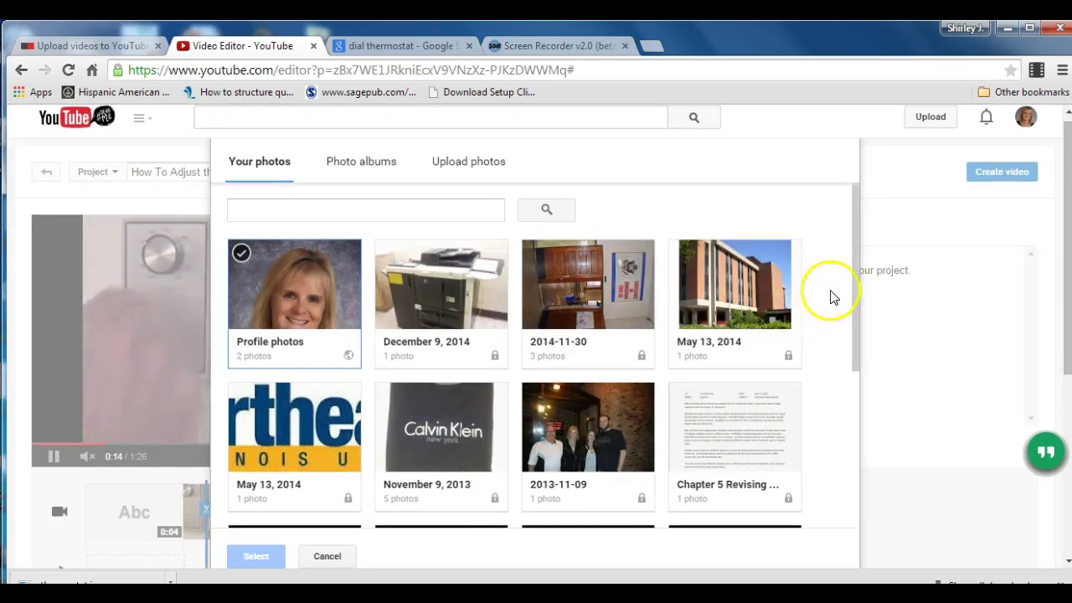
left_click(855, 288)
left_click_drag(854, 288, 878, 242)
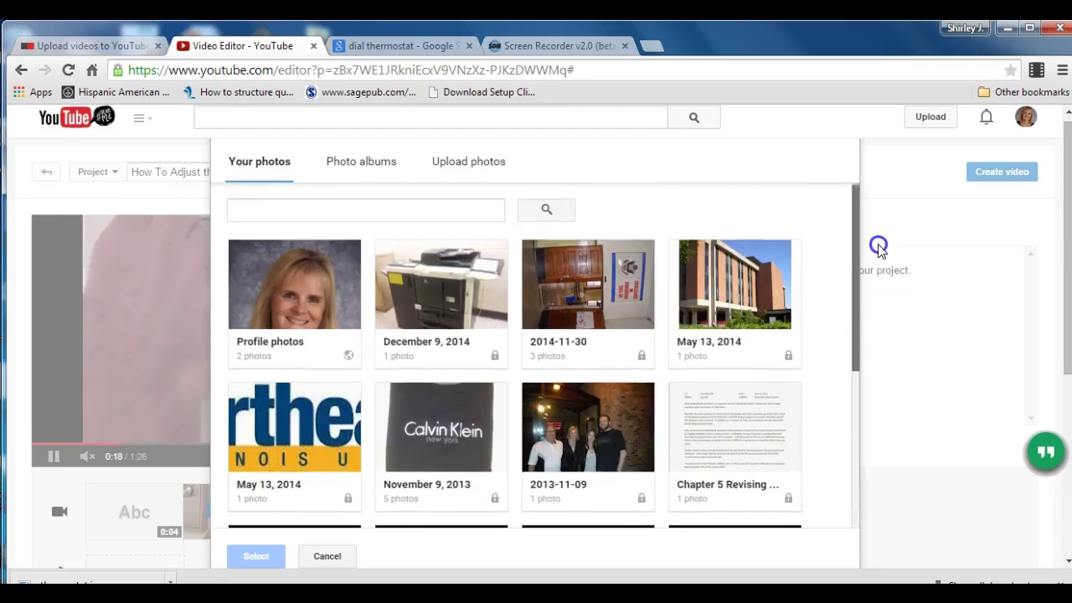
left_click(379, 161)
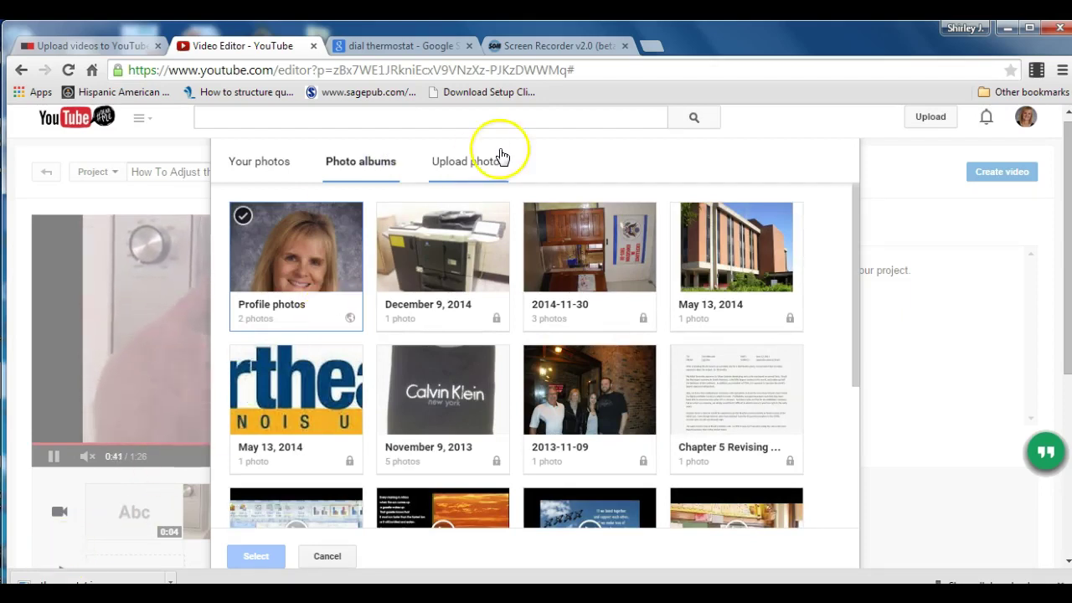
left_click(486, 159)
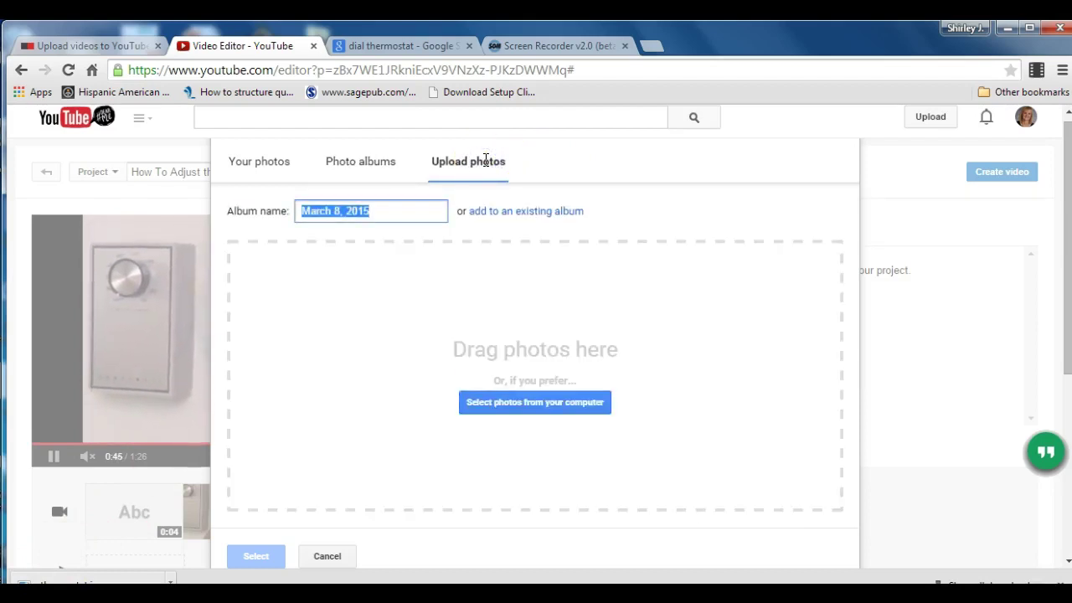
left_click(568, 407)
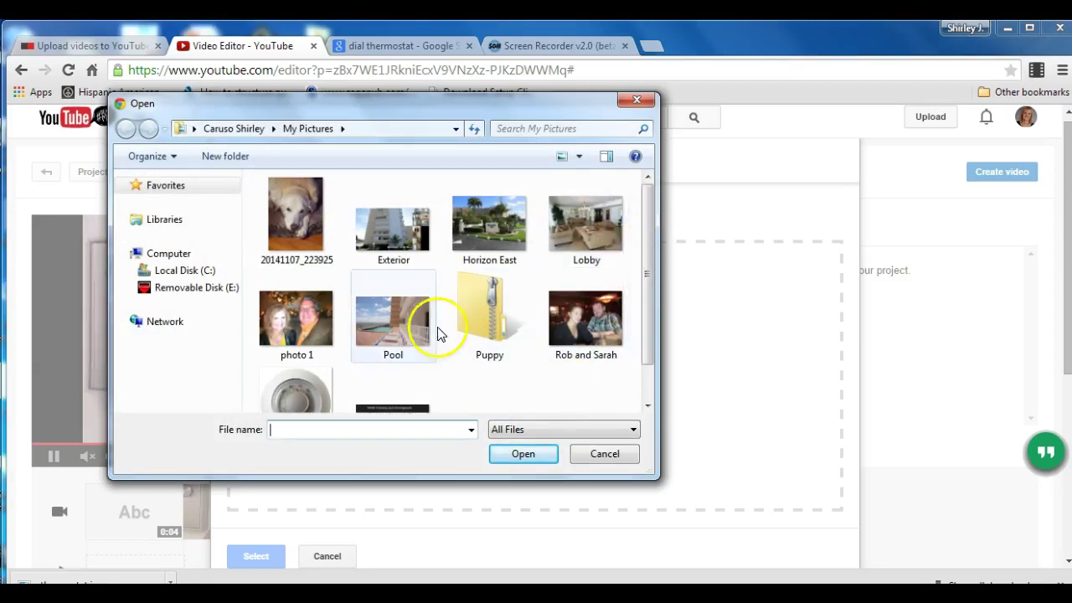
left_click_drag(650, 220, 648, 274)
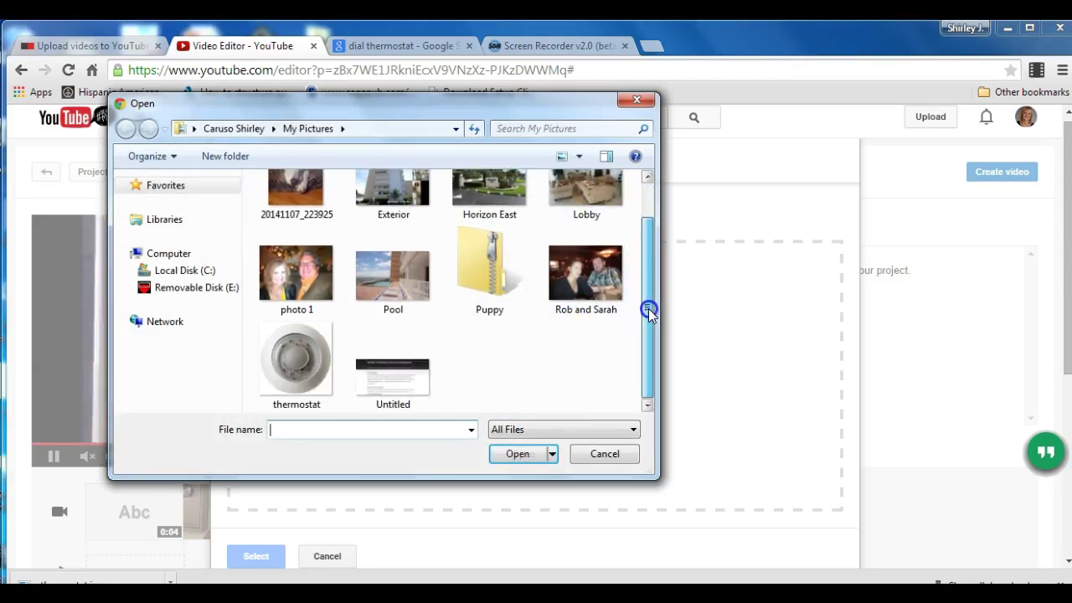
left_click(287, 358)
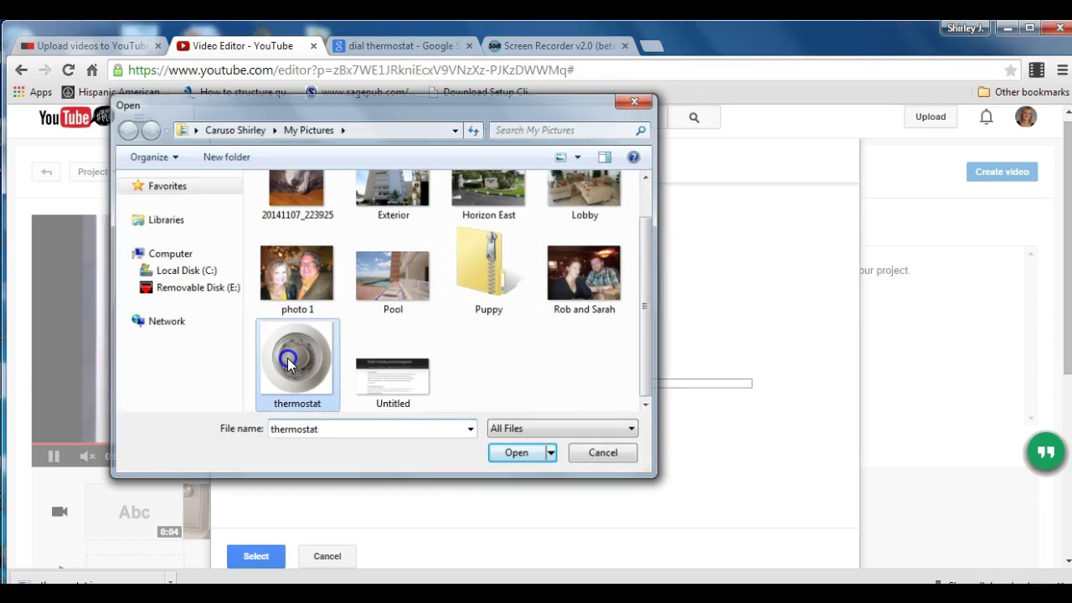
double_click(287, 358)
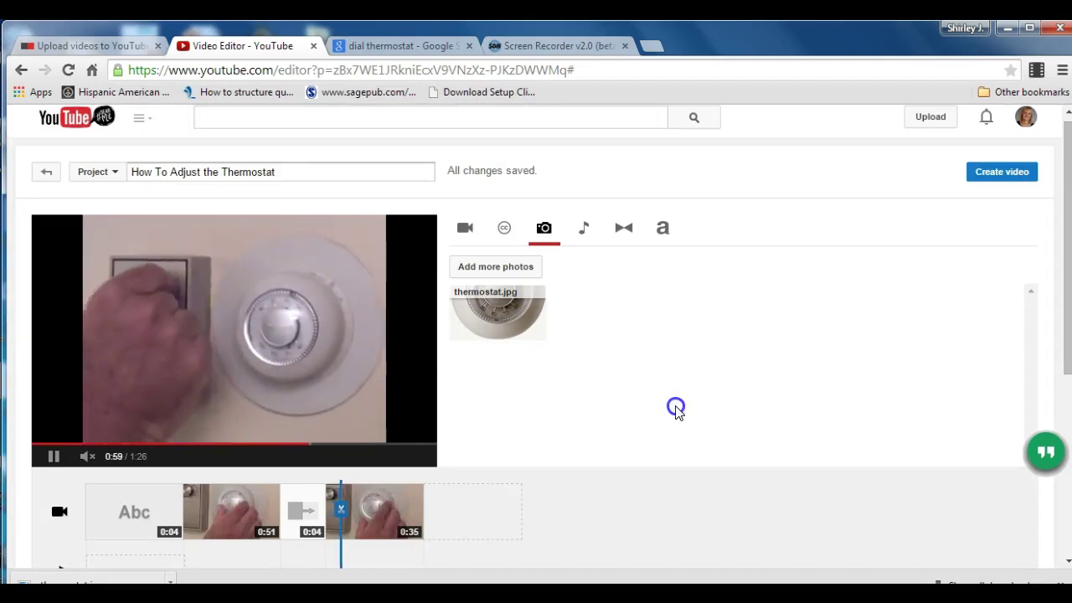
Try placing the thermostat photo onto the end of the timeline.
left_click(589, 373)
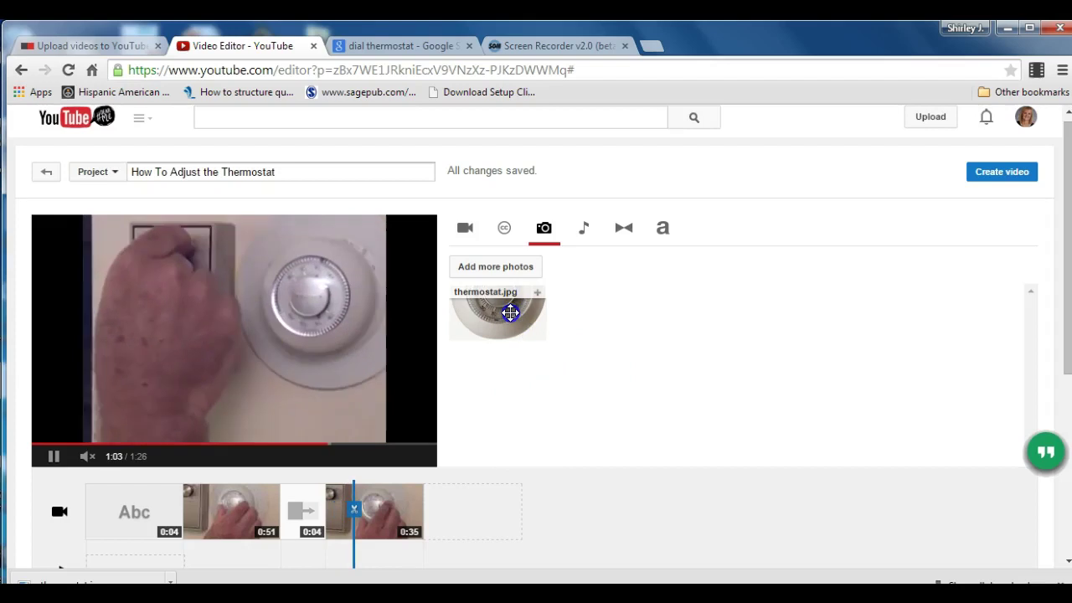
left_click_drag(509, 312, 482, 510)
left_click(497, 527)
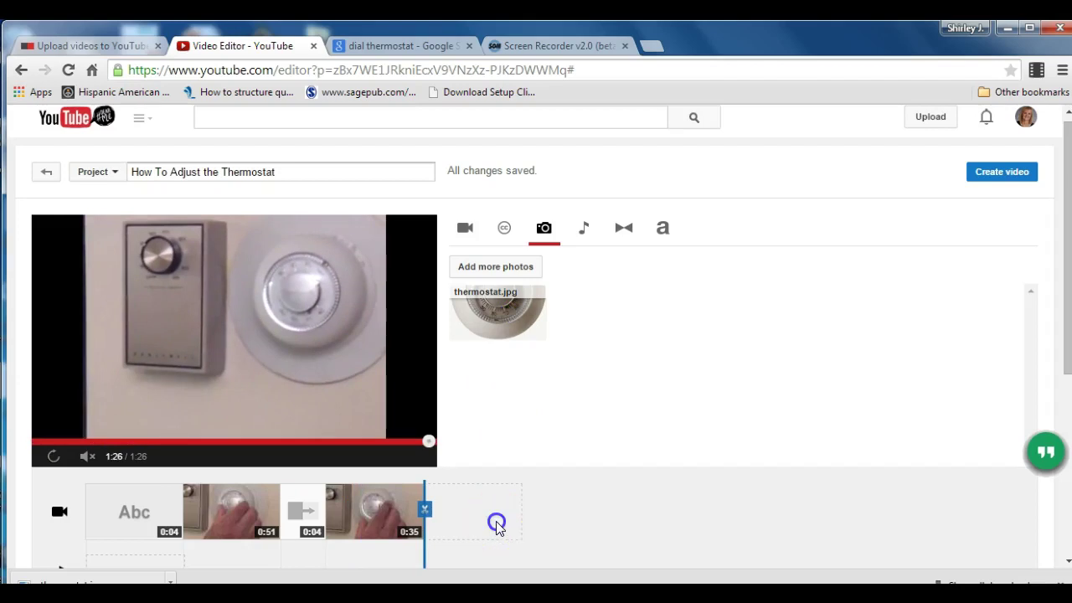
Add a Circle transition after the last clip and stretch it to 4 seconds.
left_click(623, 228)
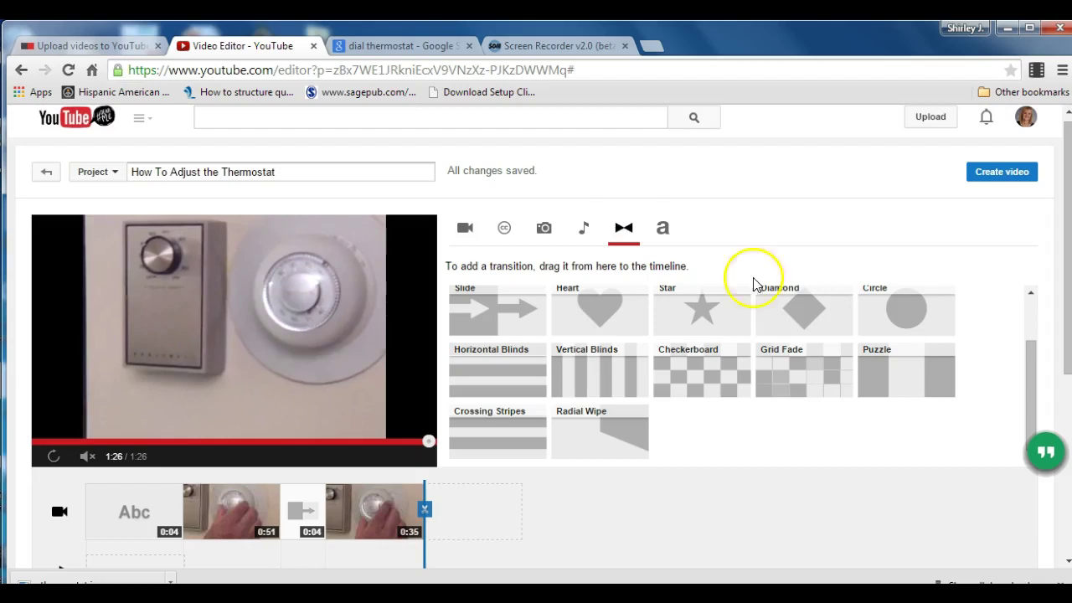
left_click_drag(871, 301, 471, 514)
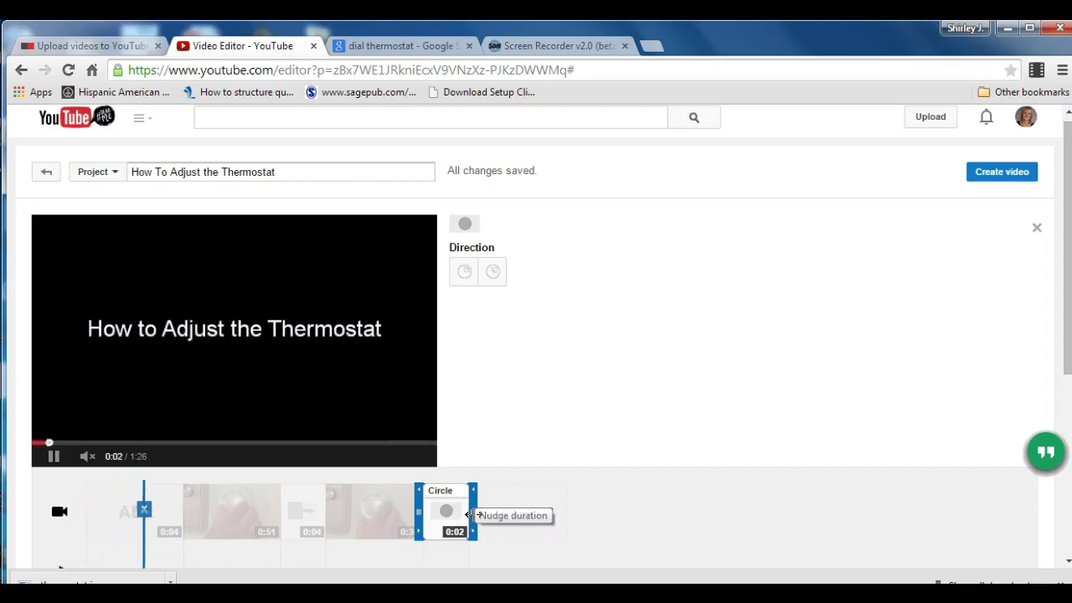
left_click_drag(474, 513, 490, 513)
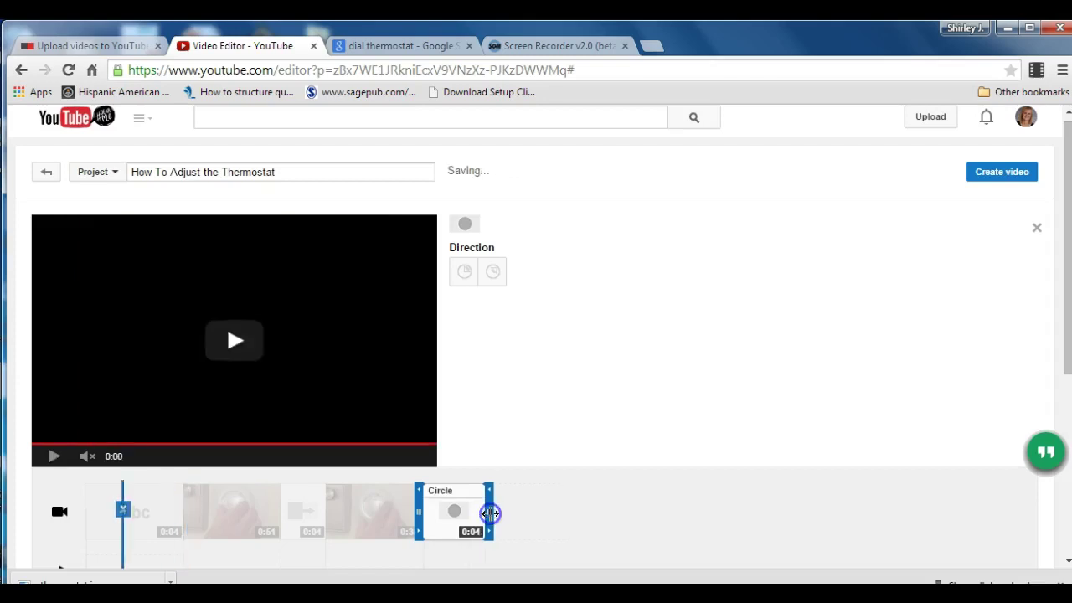
left_click(543, 500)
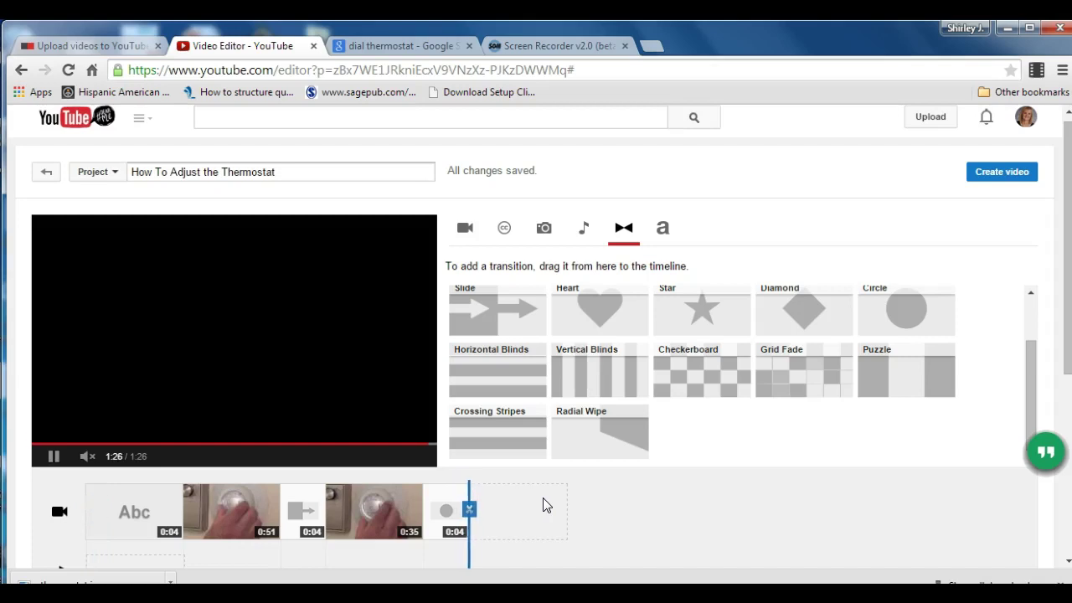
Append thermostat.jpg as a 5-second photo clip after the Circle transition.
left_click(544, 239)
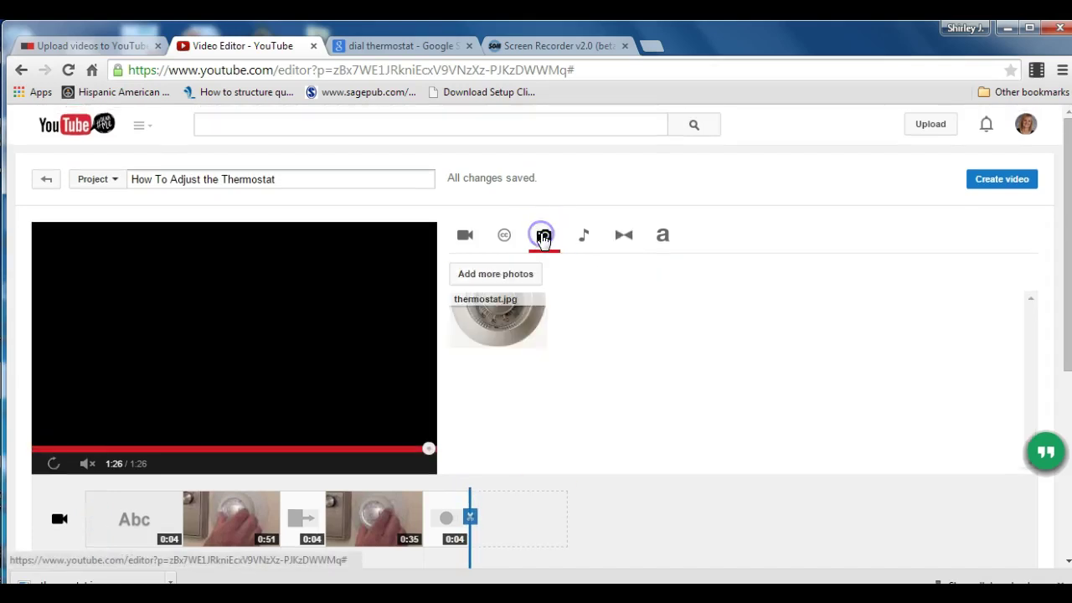
left_click_drag(523, 321, 523, 517)
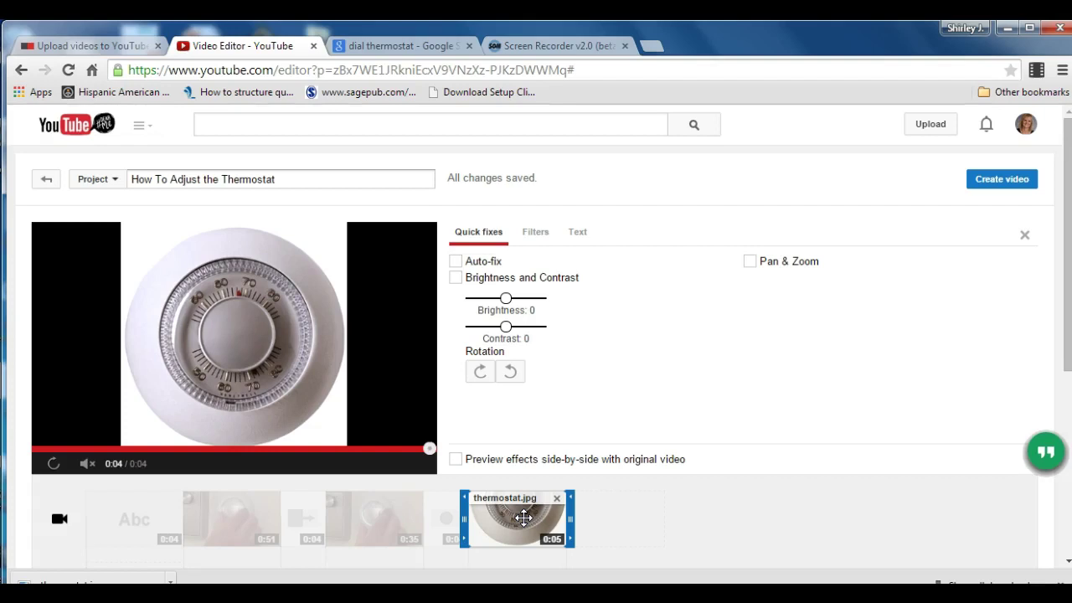
left_click(632, 519)
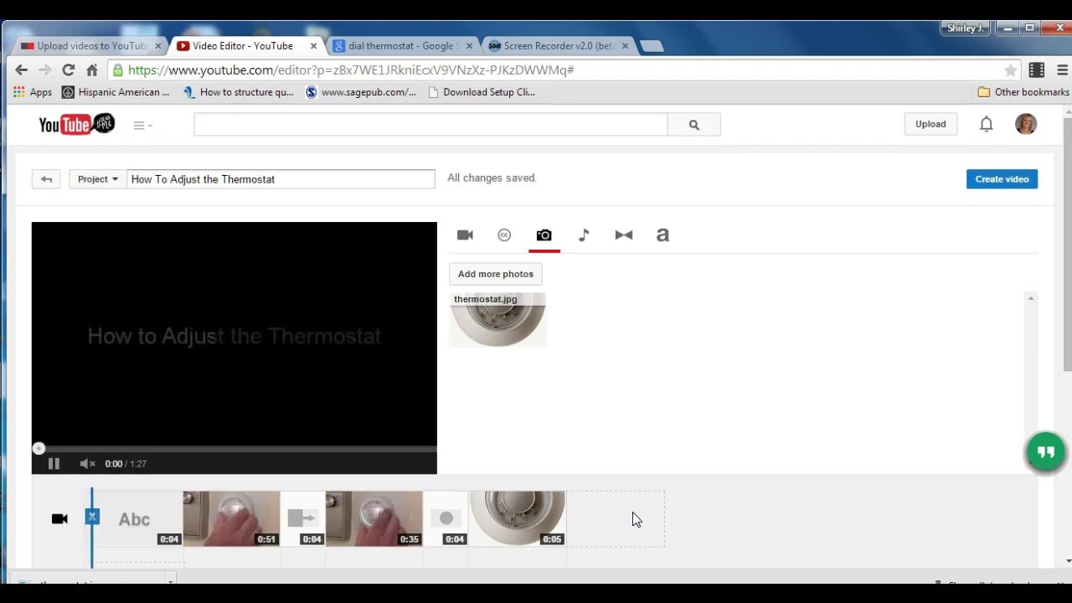
Add a Centered title after the thermostat photo and clear its placeholder text.
left_click(661, 240)
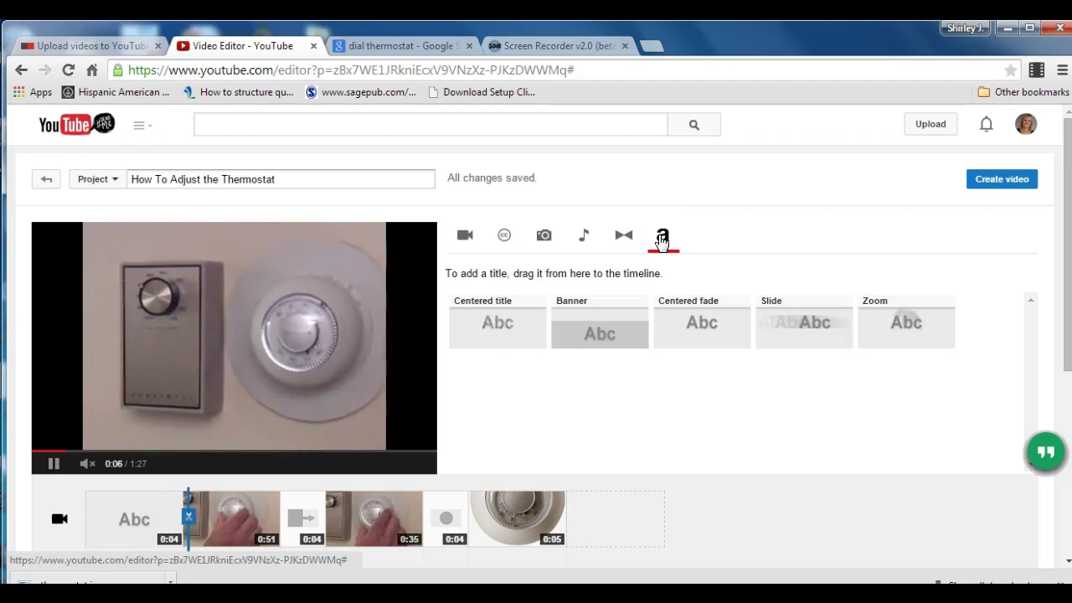
left_click_drag(796, 322, 797, 322)
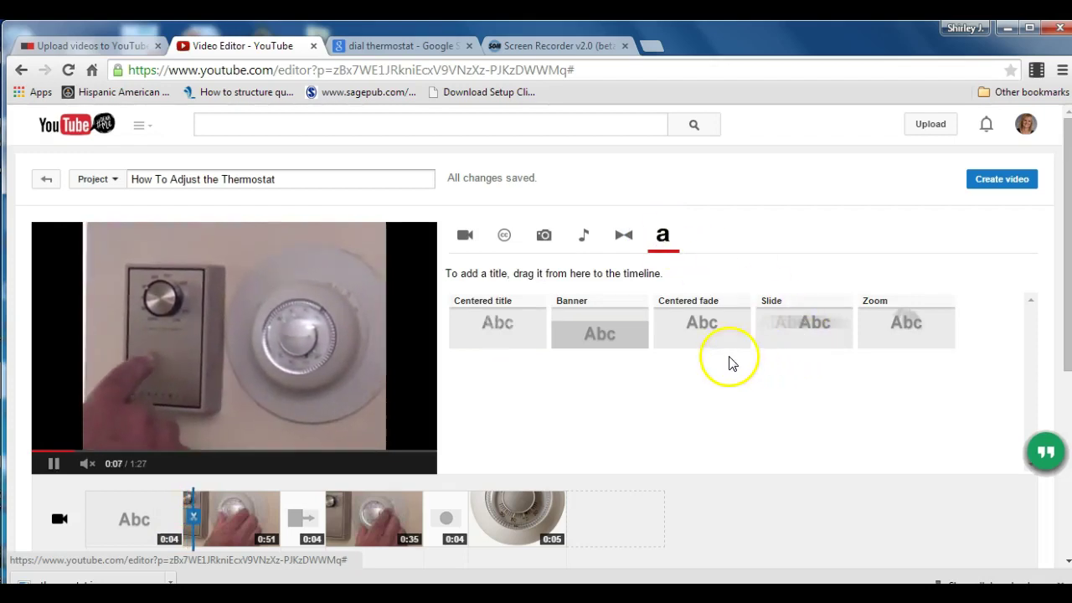
left_click_drag(472, 328, 618, 518)
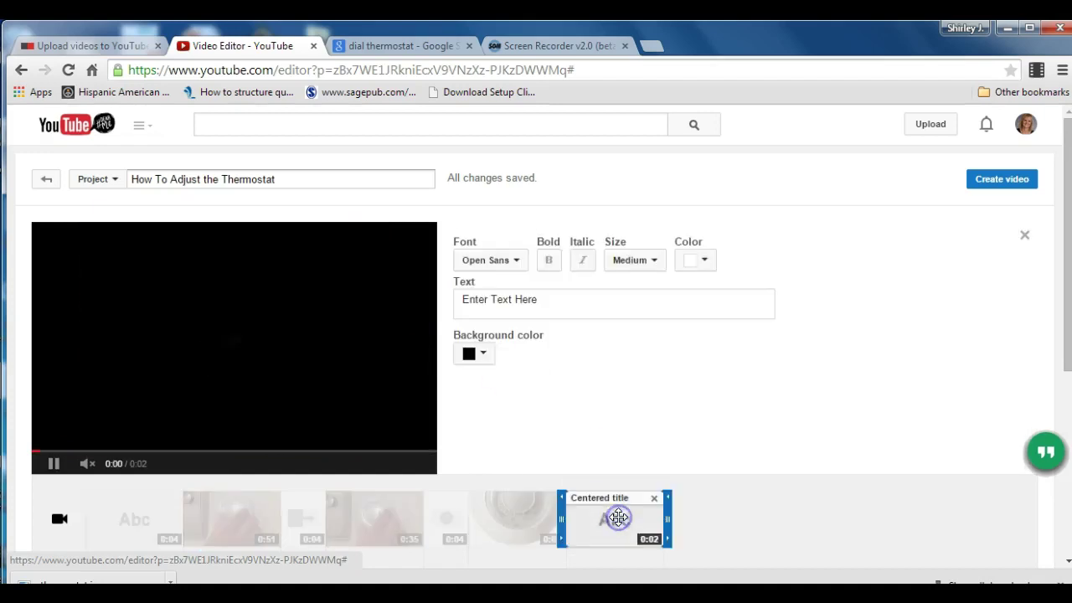
left_click(562, 300)
key("BackSpace")
key("BackSpace")
key("BackSpace")
key("BackSpace")
key("BackSpace")
key("BackSpace")
key("BackSpace")
key("BackSpace")
key("BackSpace")
key("BackSpace")
key("BackSpace")
key("BackSpace")
key("BackSpace")
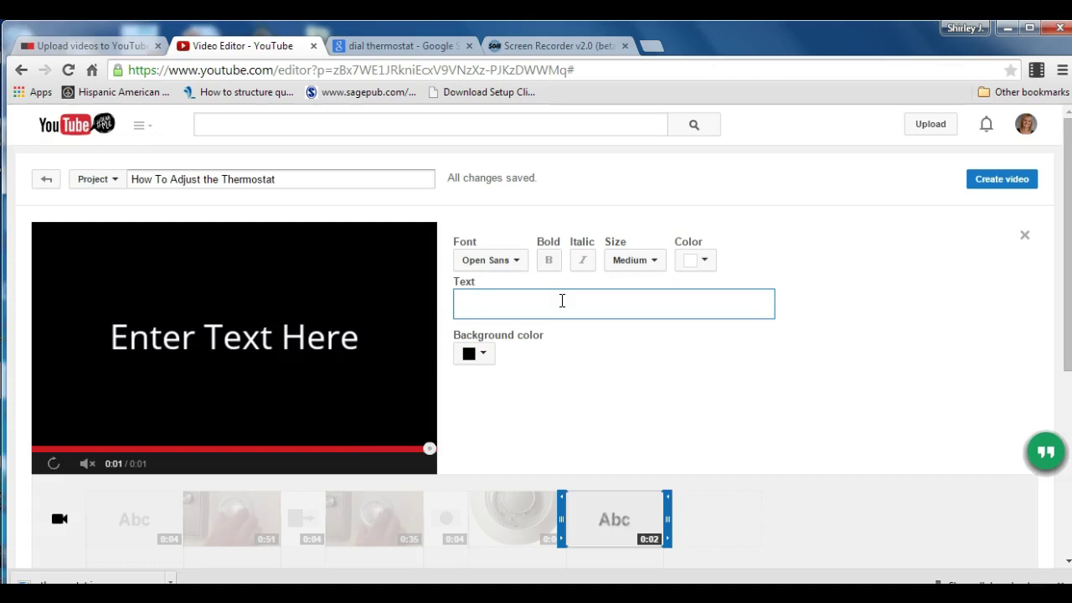
Type credits: recorded in South Palm Beach, Florida, thanking the narrator and editor by name.
type("This video")
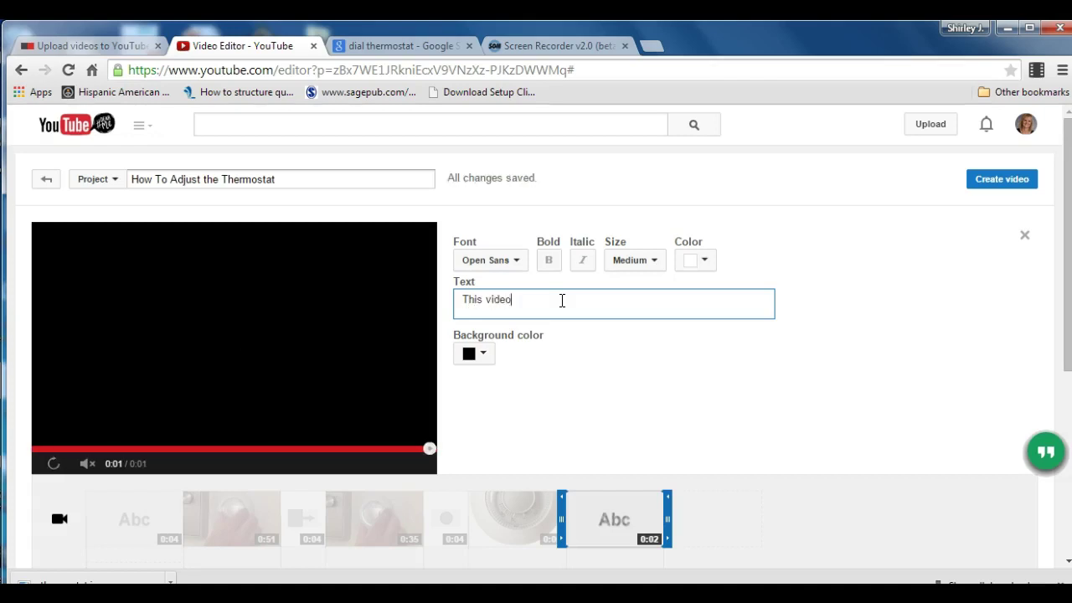
type(" was ")
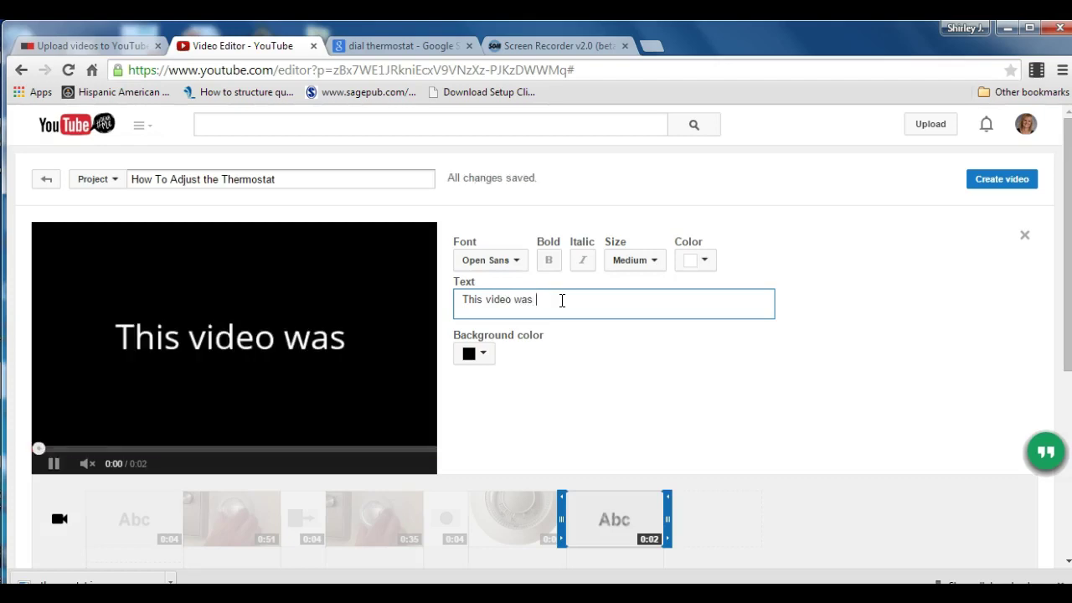
type("recorded")
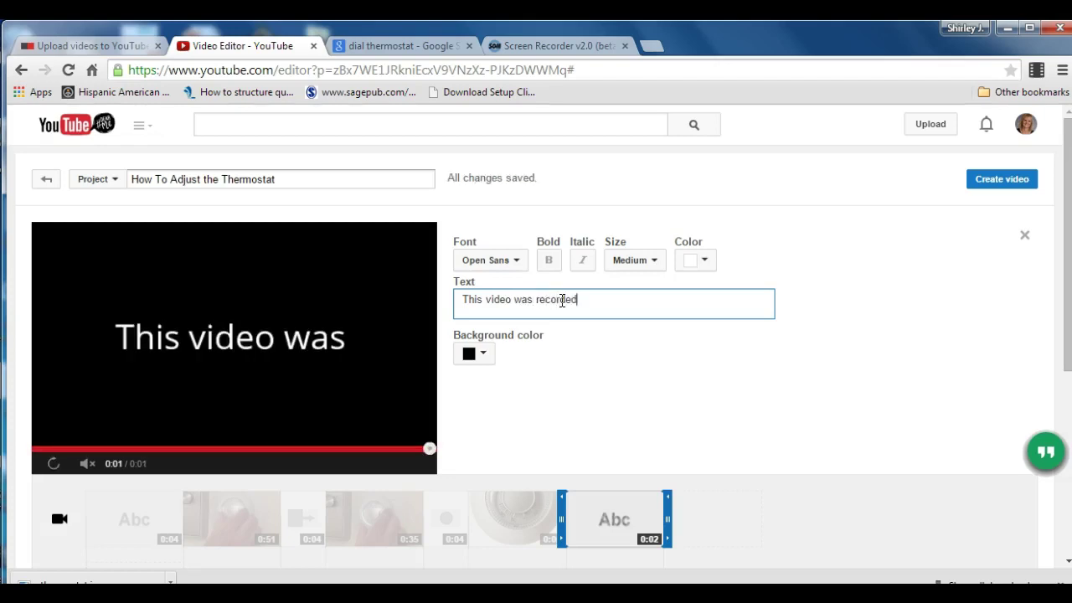
type(" in South Palm Beach, Florida.")
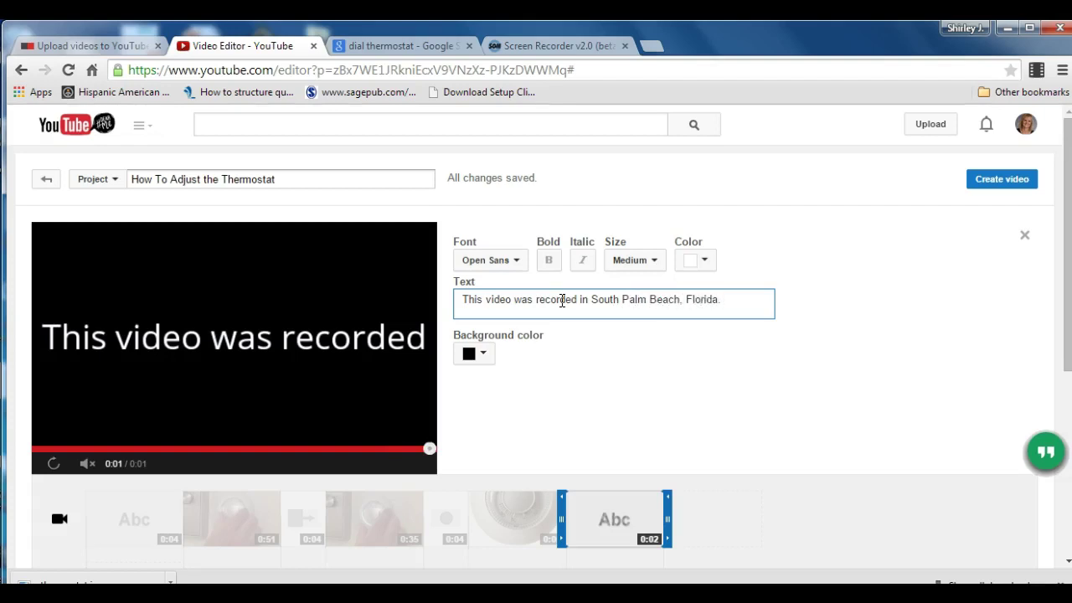
type("Thank ")
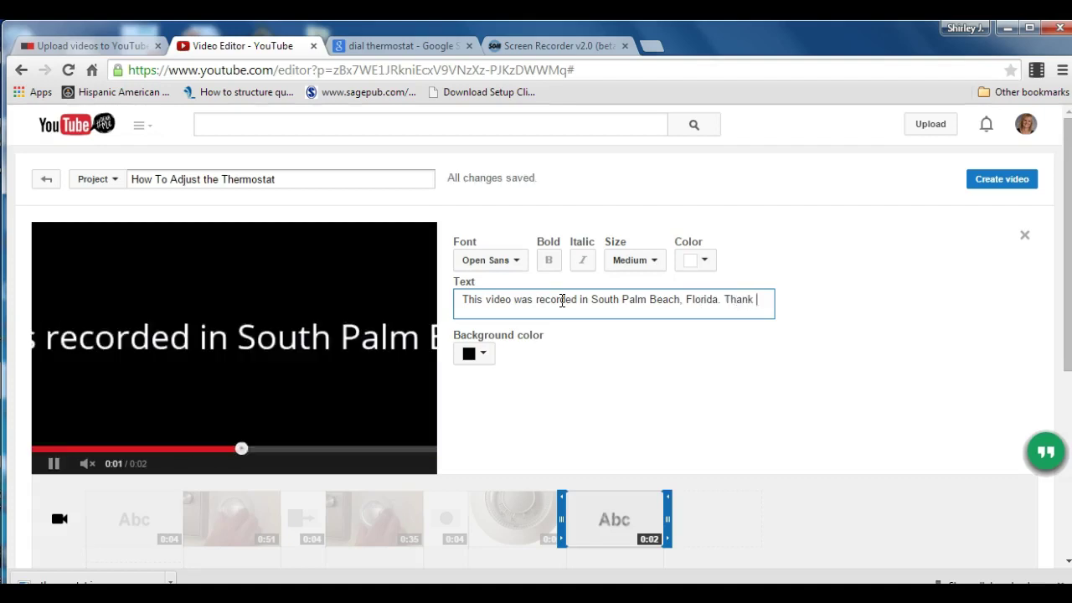
type("you")
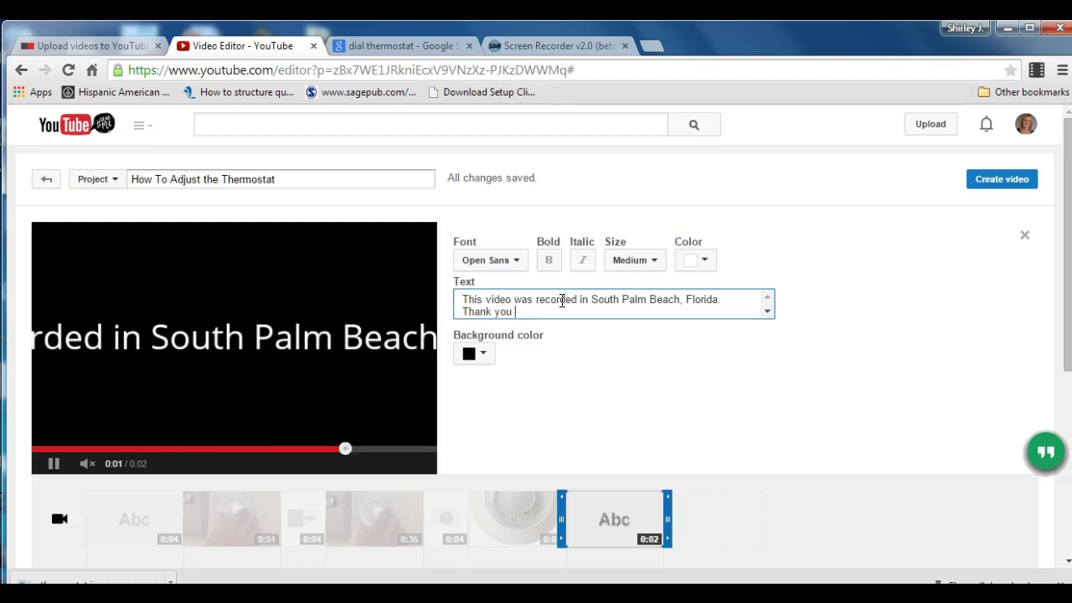
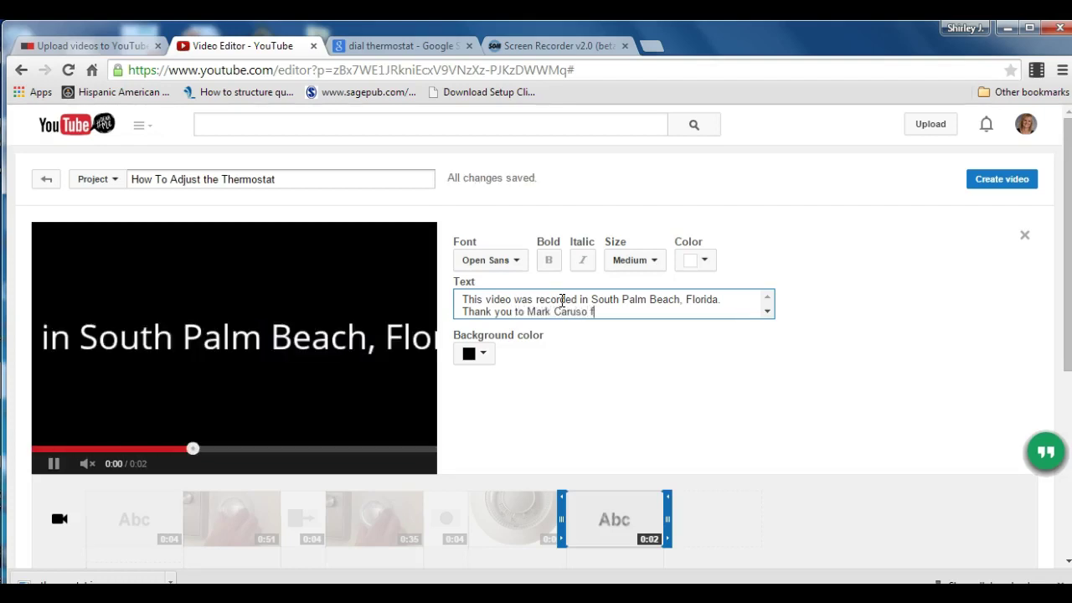
type("or narrating the")
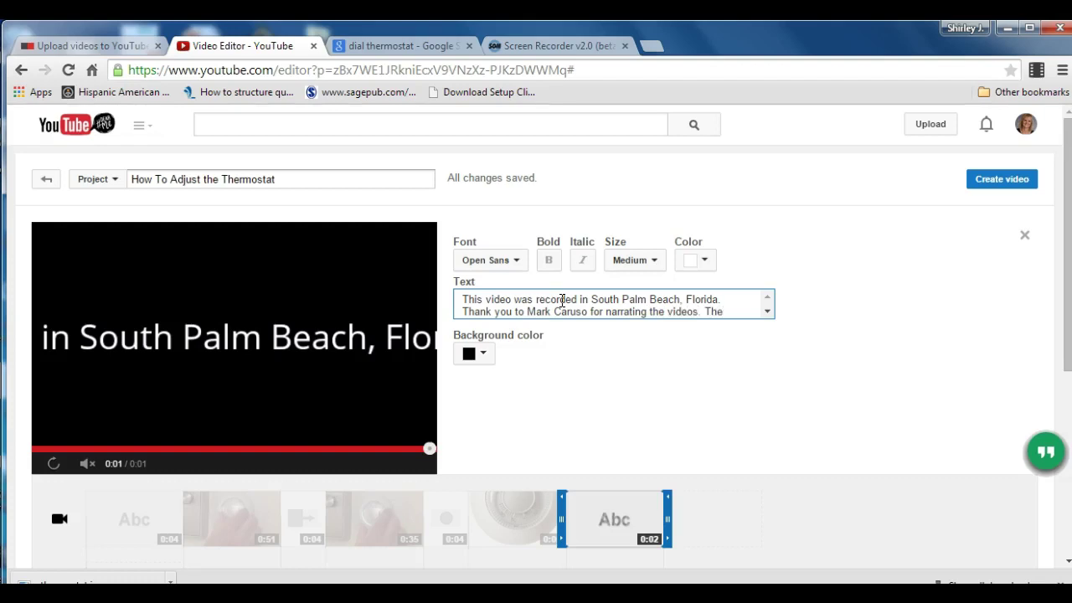
type("v")
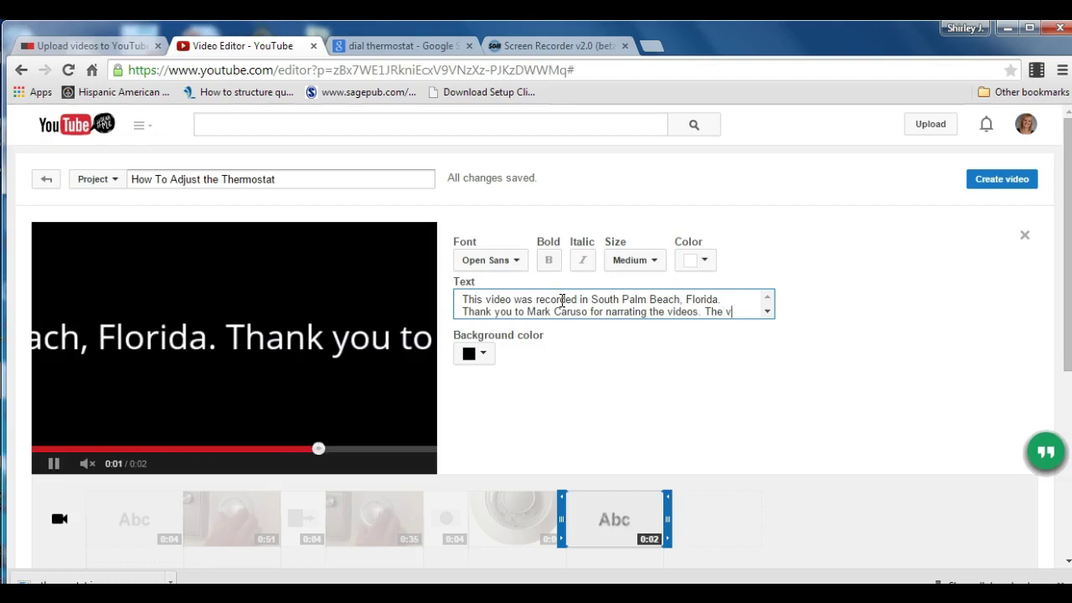
type("i")
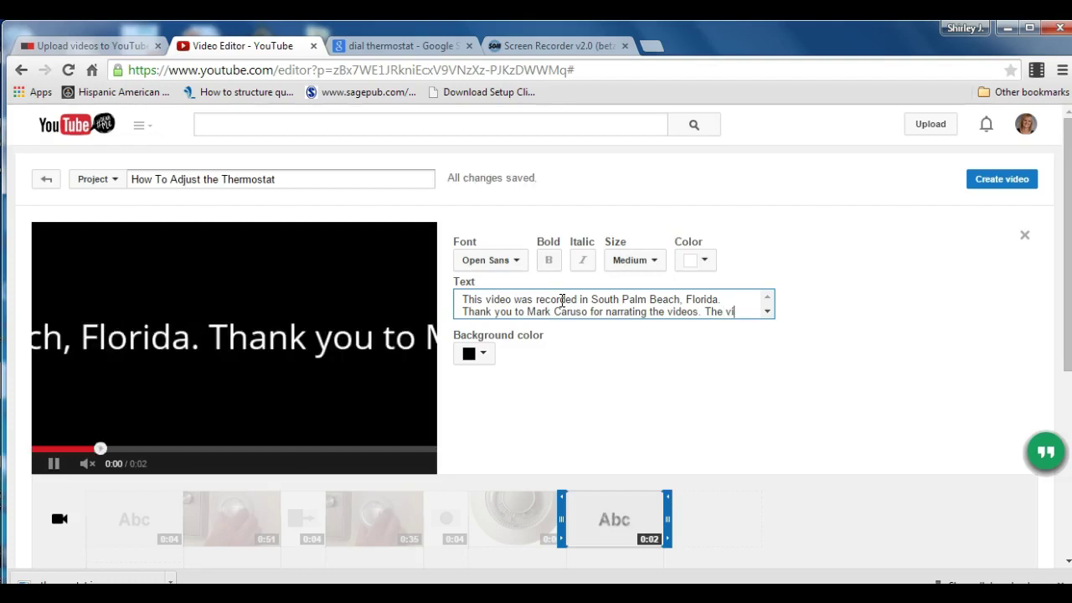
key("BackSpace")
key("BackSpace")
key("BackSpace")
key("BackSpace")
key("BackSpace")
key("BackSpace")
key("BackSpace")
key("BackSpace")
key("BackSpace")
key("BackSpace")
key("BackSpace")
key("BackSpace")
key("BackSpace")
key("BackSpace")
key("BackSpace")
key("BackSpace")
key("BackSpace")
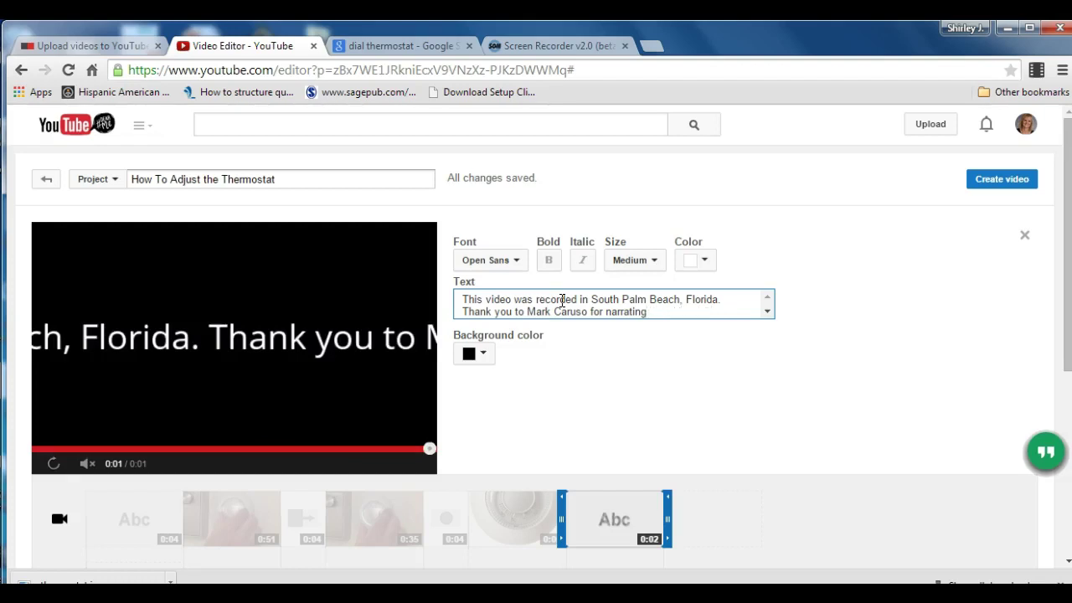
key("BackSpace")
key("BackSpace")
type("on.")
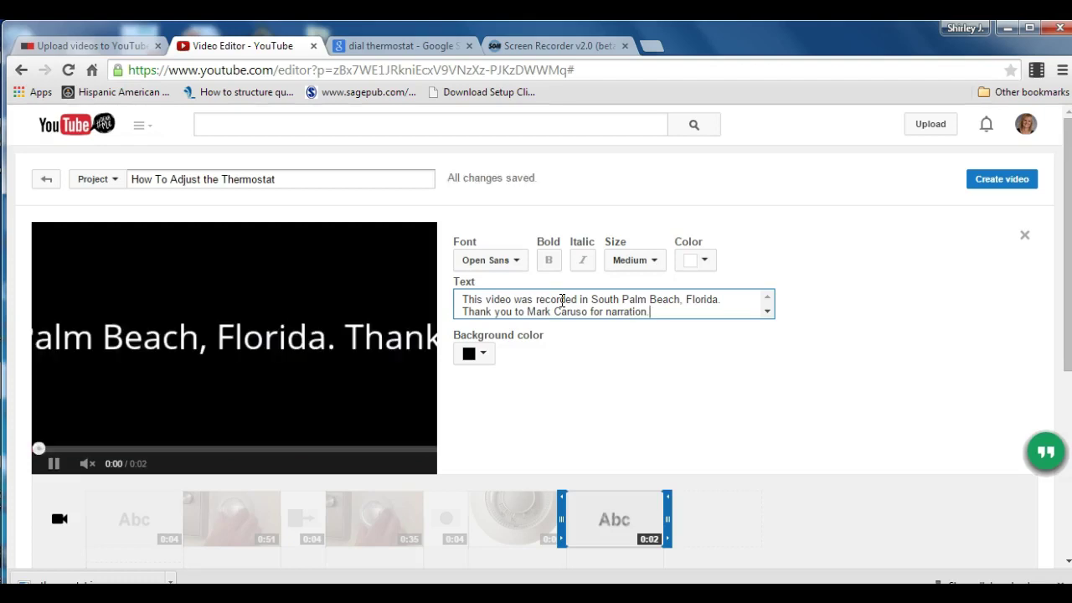
type(" Thank")
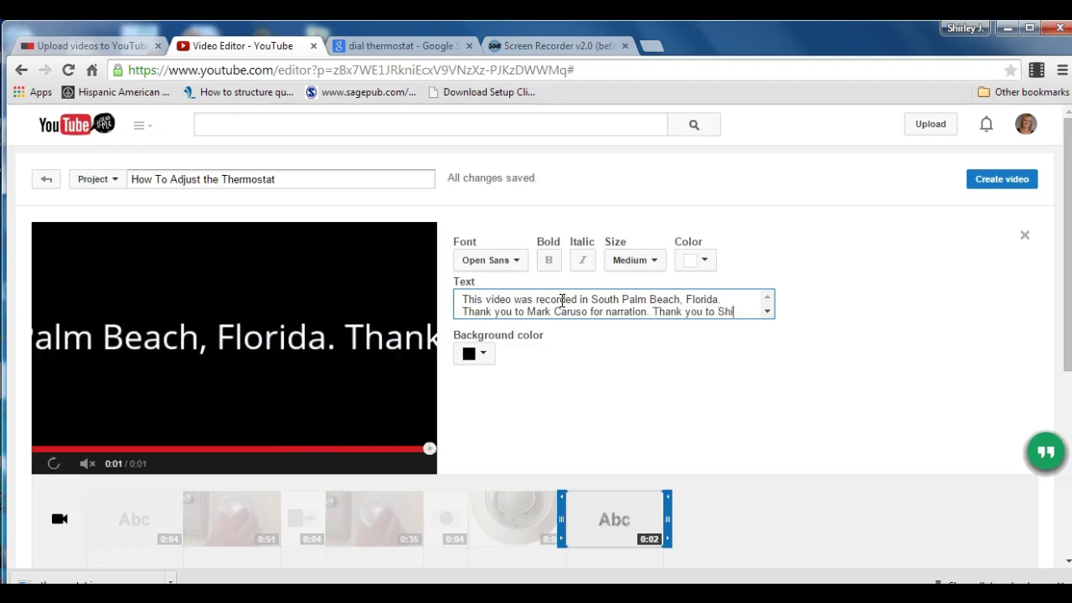
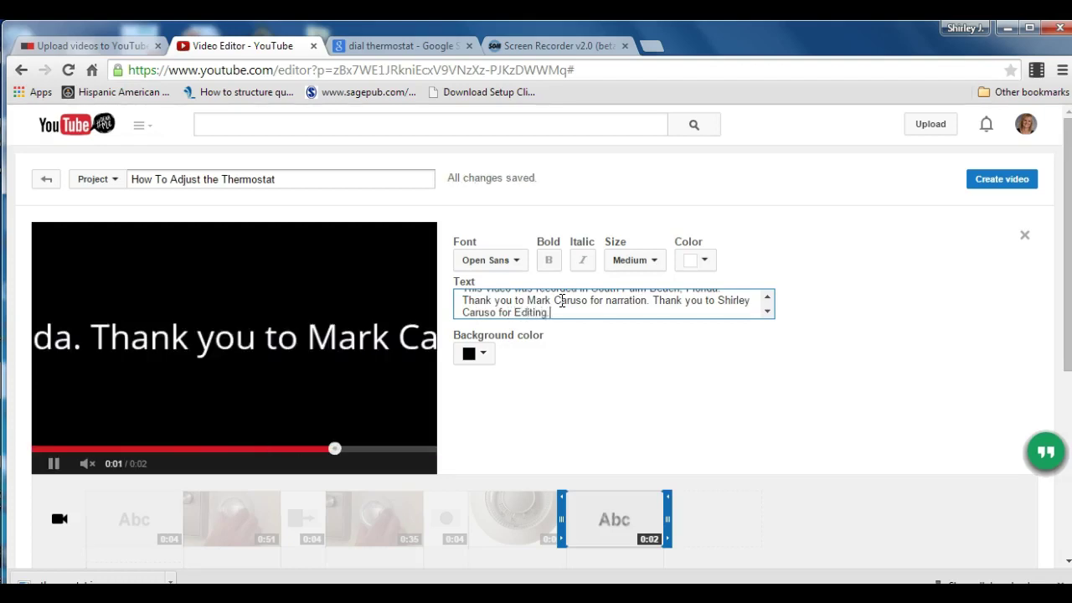
type(".")
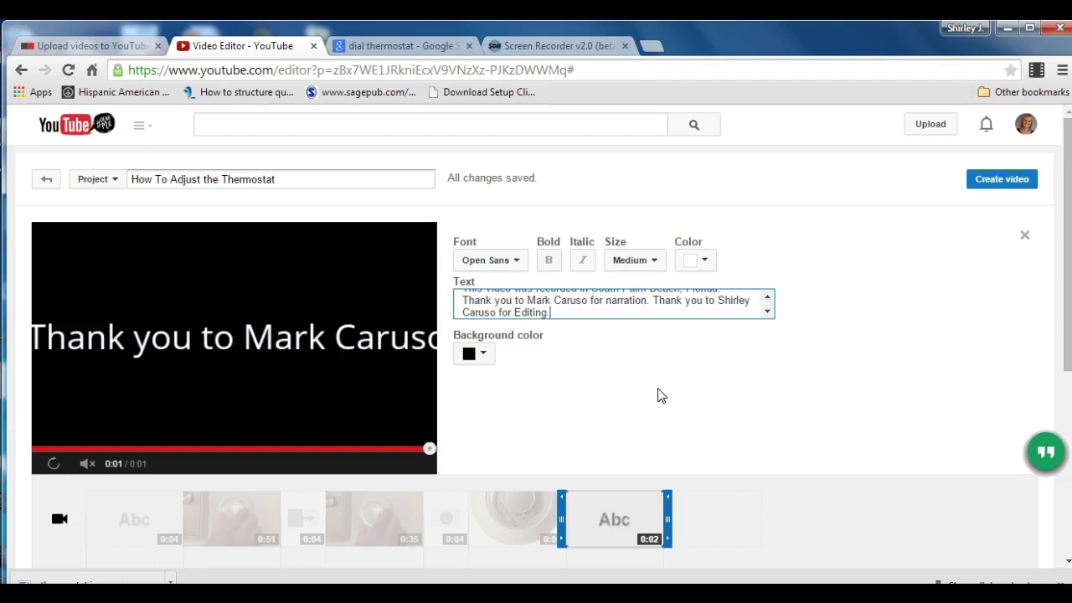
Shrink the credits to XX-Small and break them into three lines.
left_click(651, 261)
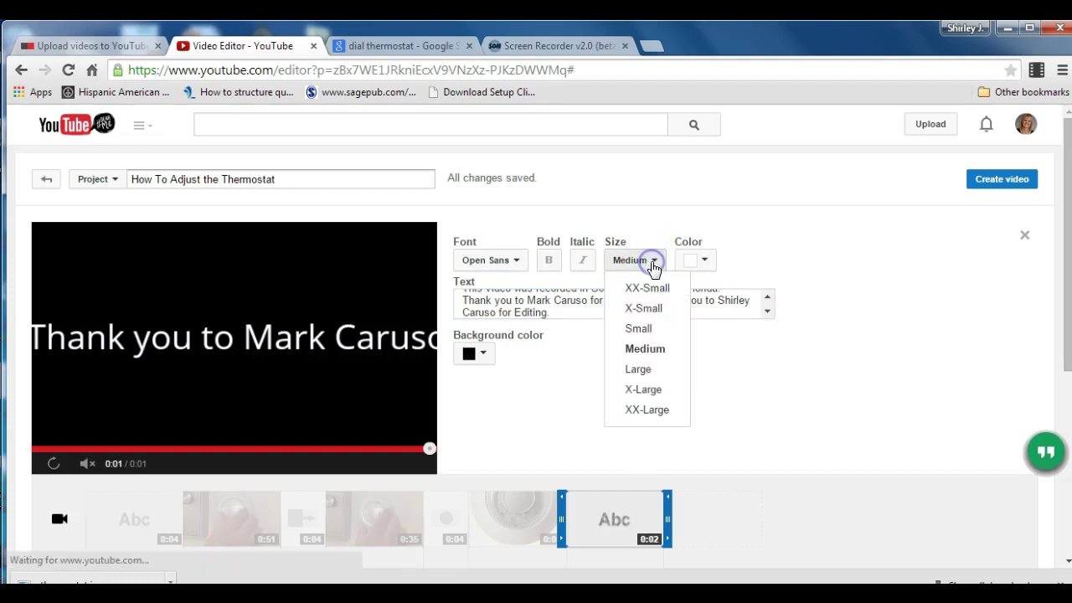
left_click(659, 290)
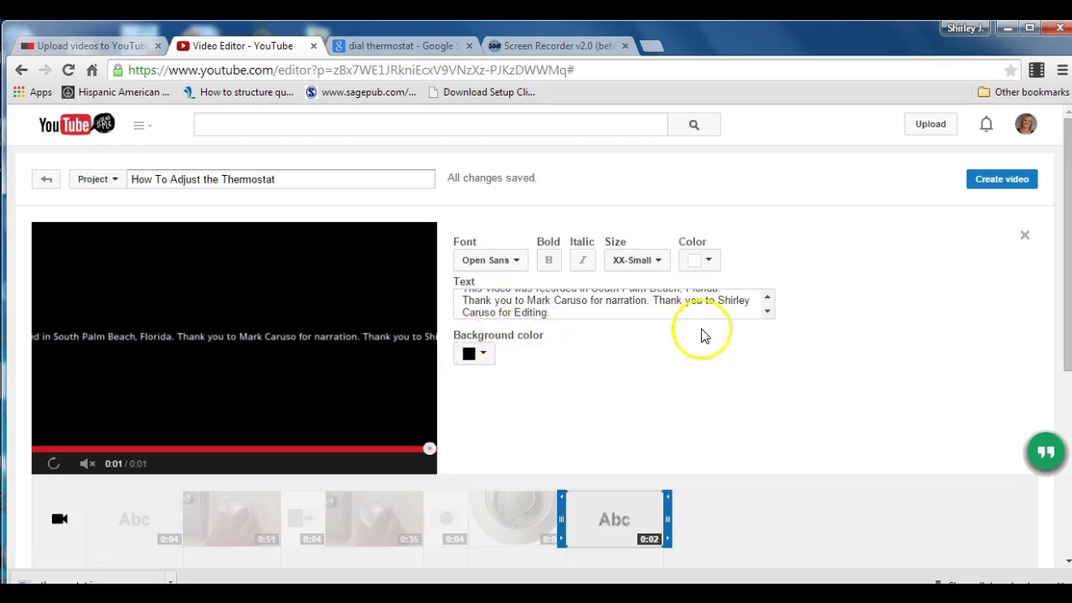
left_click(767, 298)
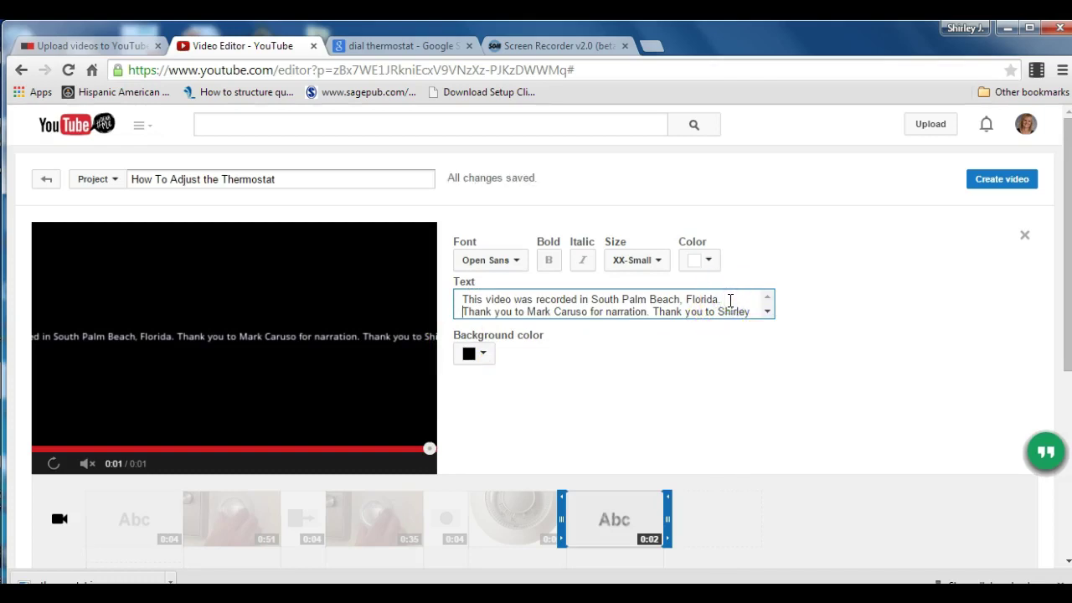
key("Return")
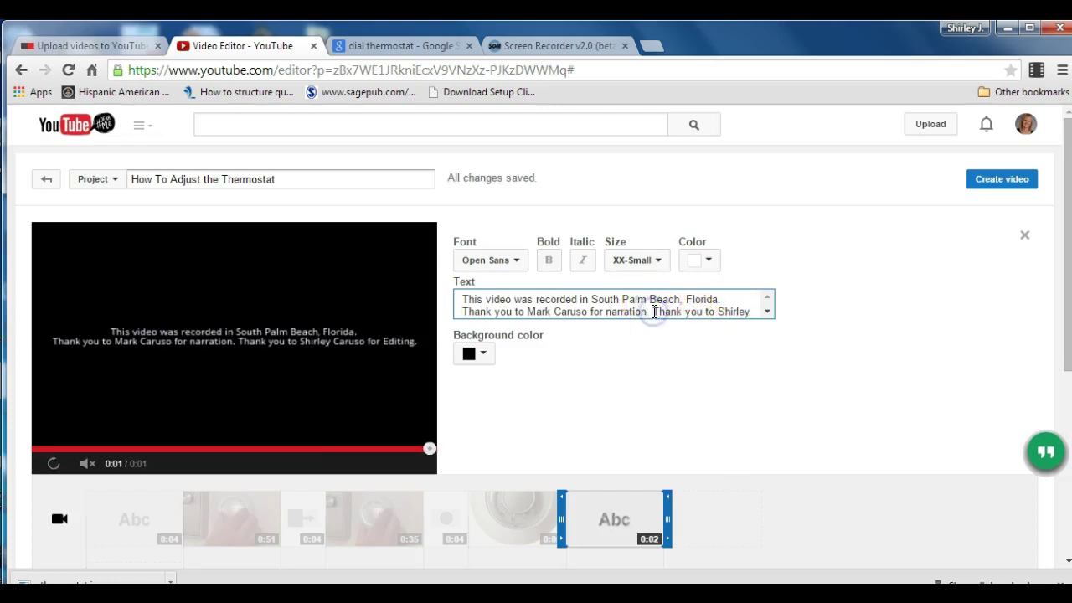
left_click(654, 311)
key("Return")
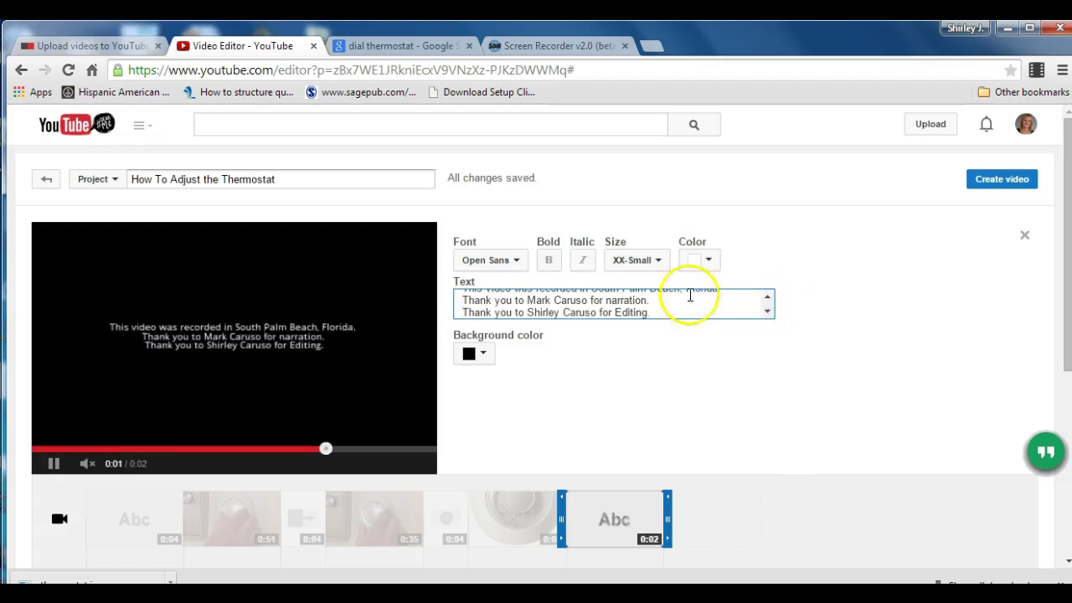
Change the credits text size to Small, then to X-Small.
left_click(660, 261)
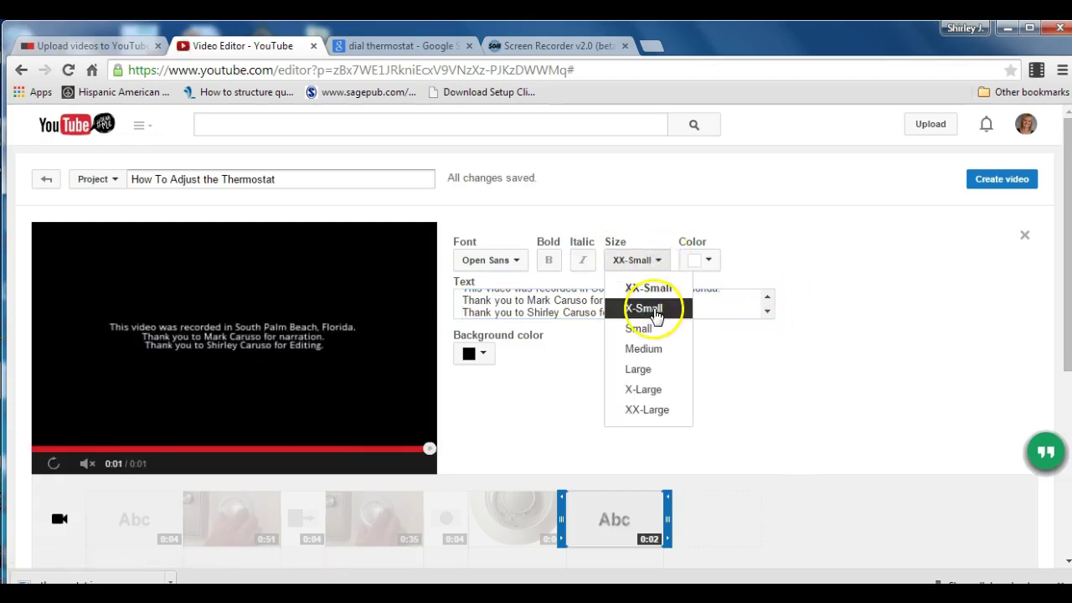
left_click(652, 328)
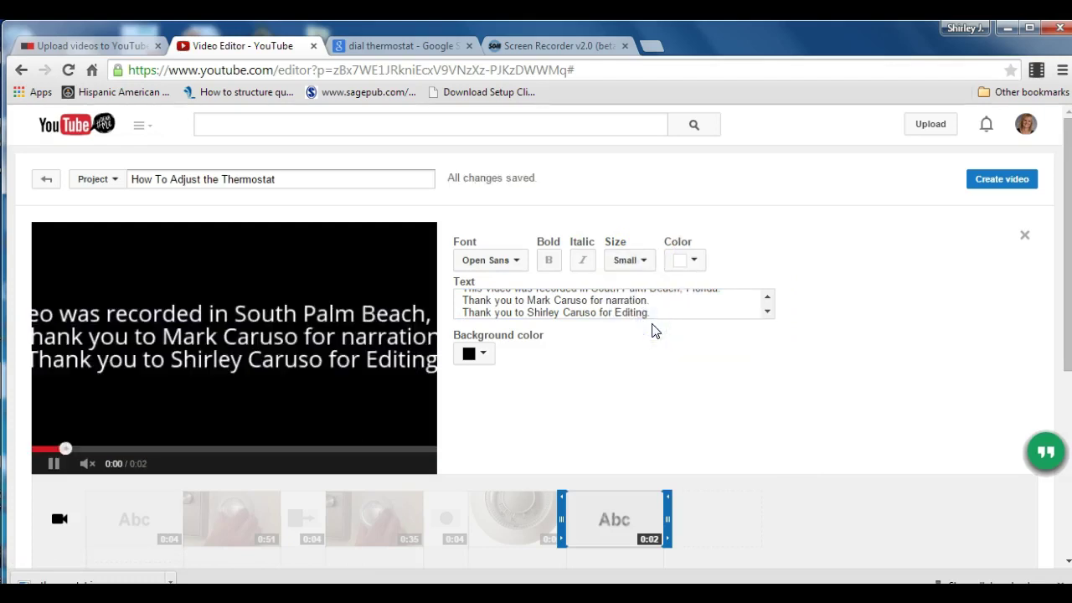
left_click(642, 261)
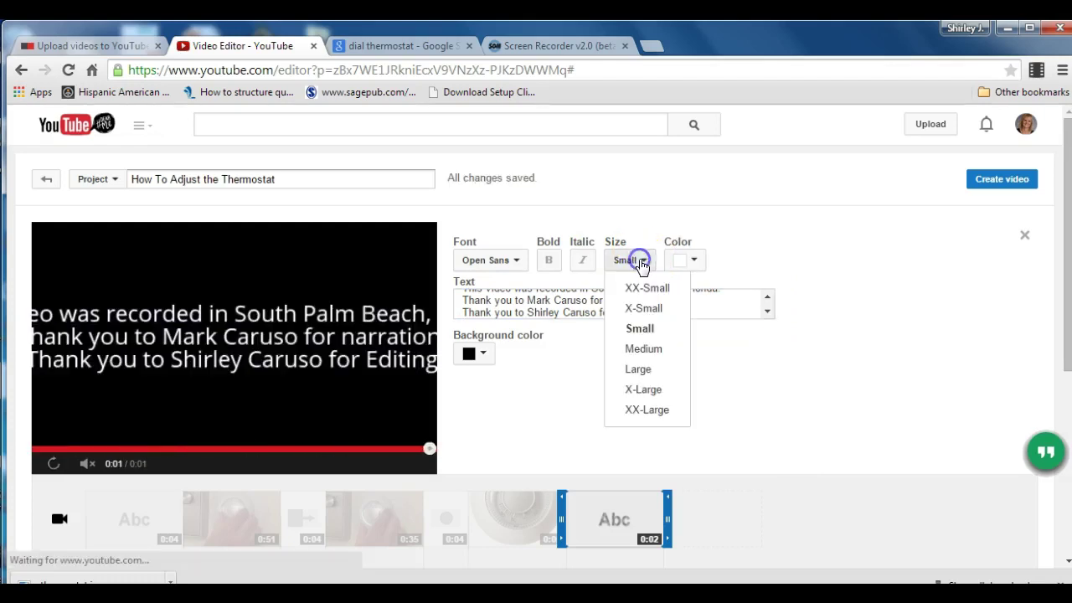
left_click(645, 308)
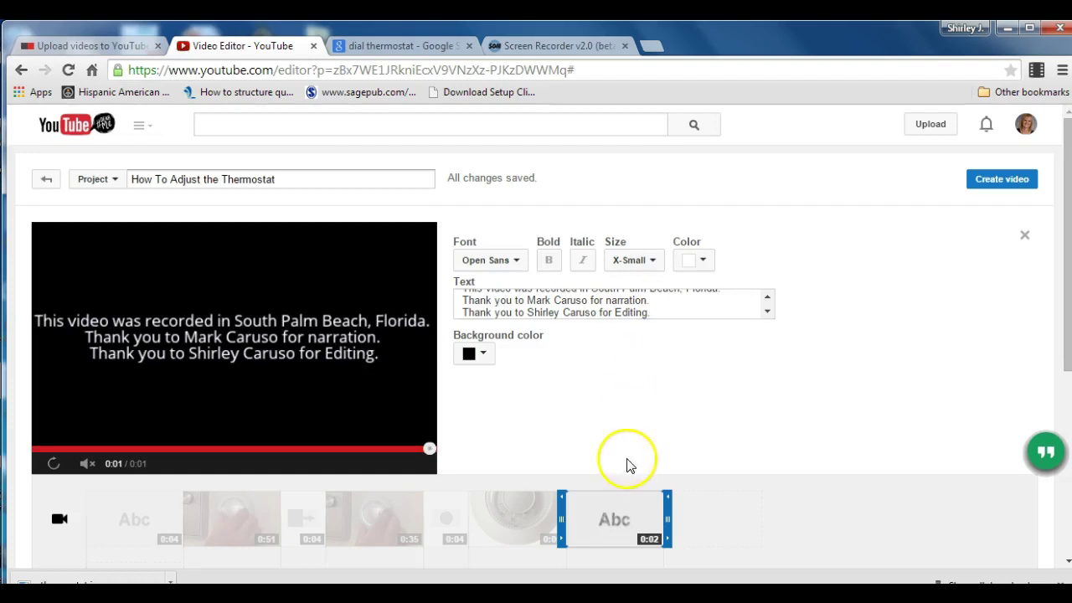
Place the Barton Springs track on the audio timeline.
left_click(727, 524)
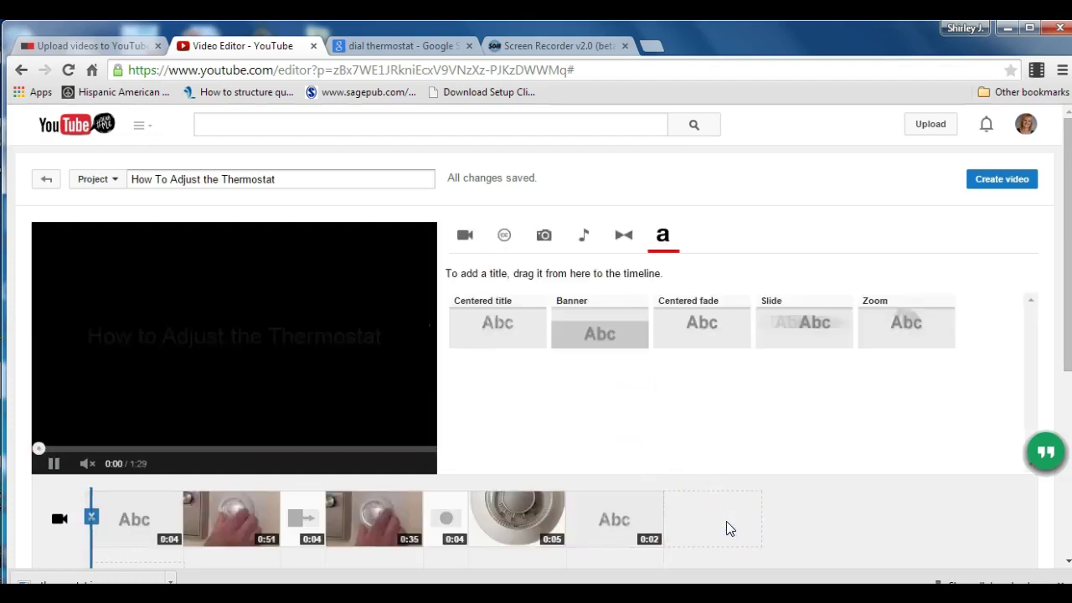
scroll(1066, 297, "down", 1)
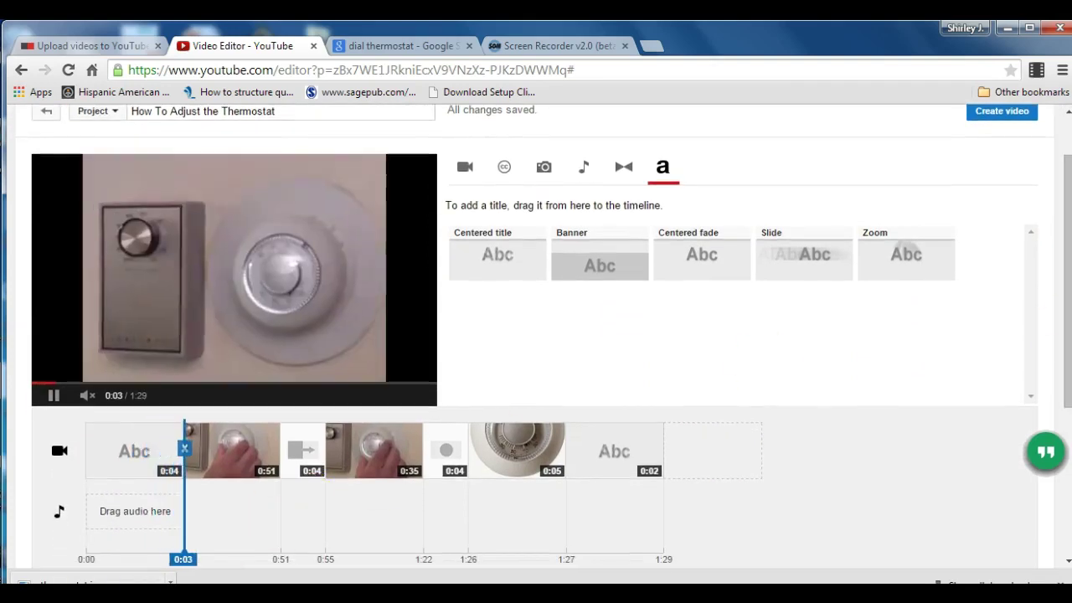
left_click(223, 540)
left_click(583, 166)
scroll(586, 168, "up", 1)
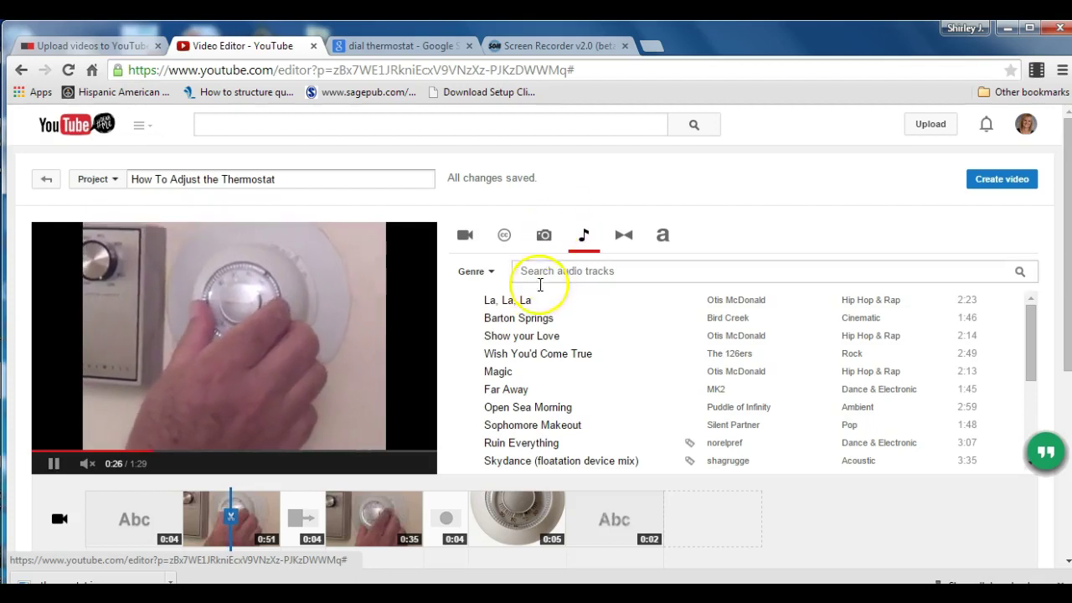
mouse_move(531, 319)
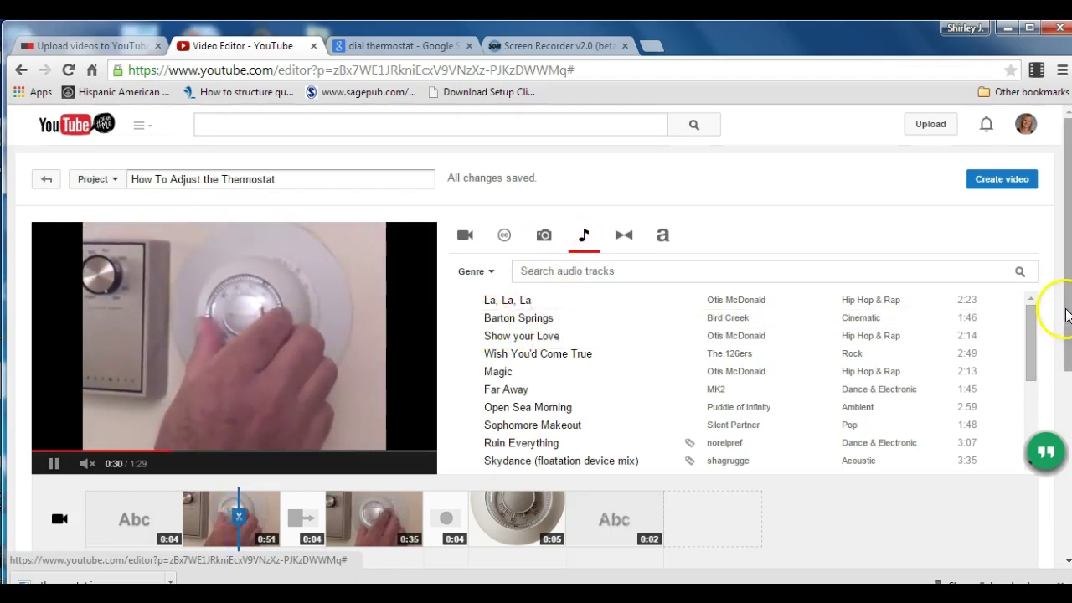
scroll(1058, 310, "down", 1)
scroll(1059, 309, "down", 1)
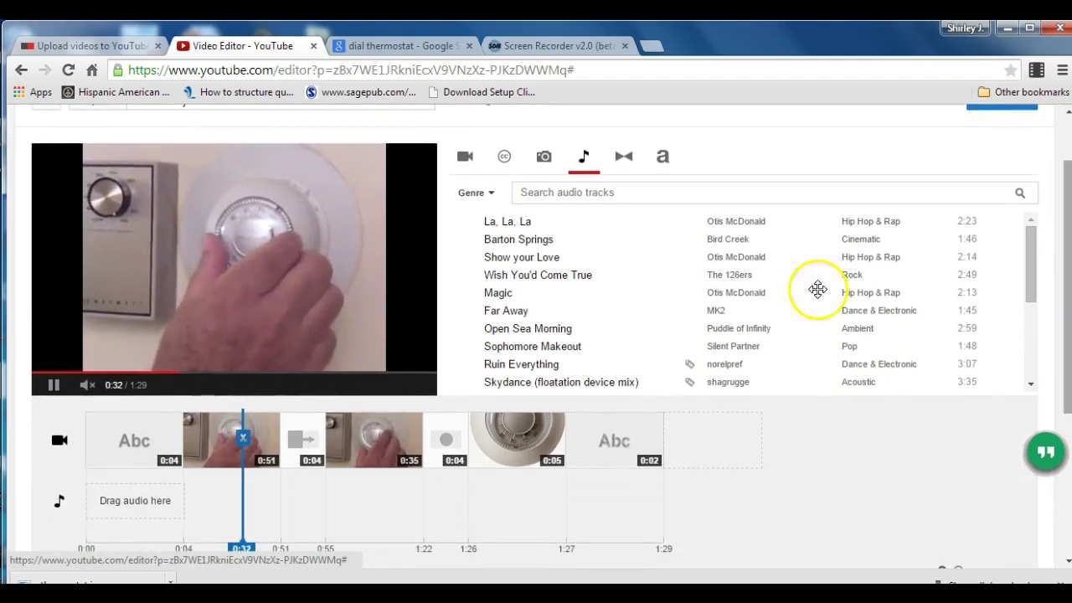
left_click_drag(547, 239, 171, 503)
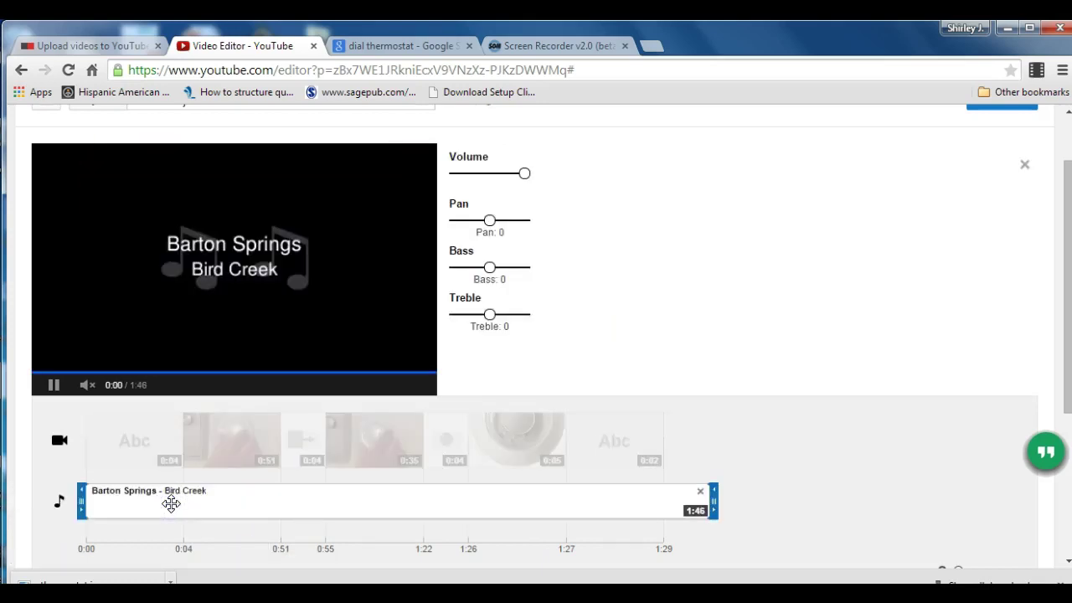
Trim the music to about 0:03 and lower its volume slightly.
left_click(179, 431)
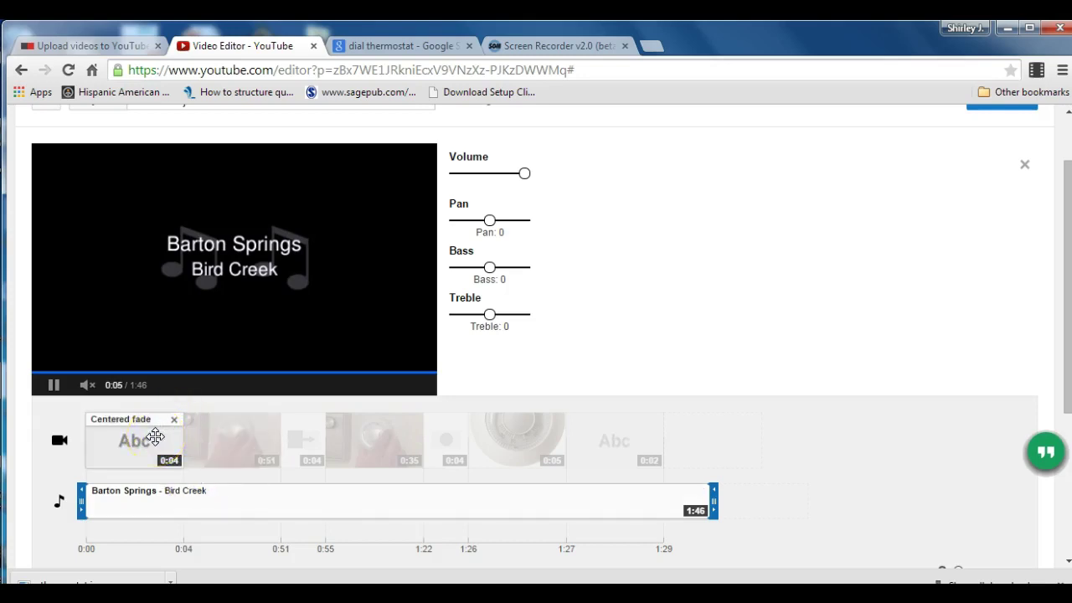
left_click(221, 441)
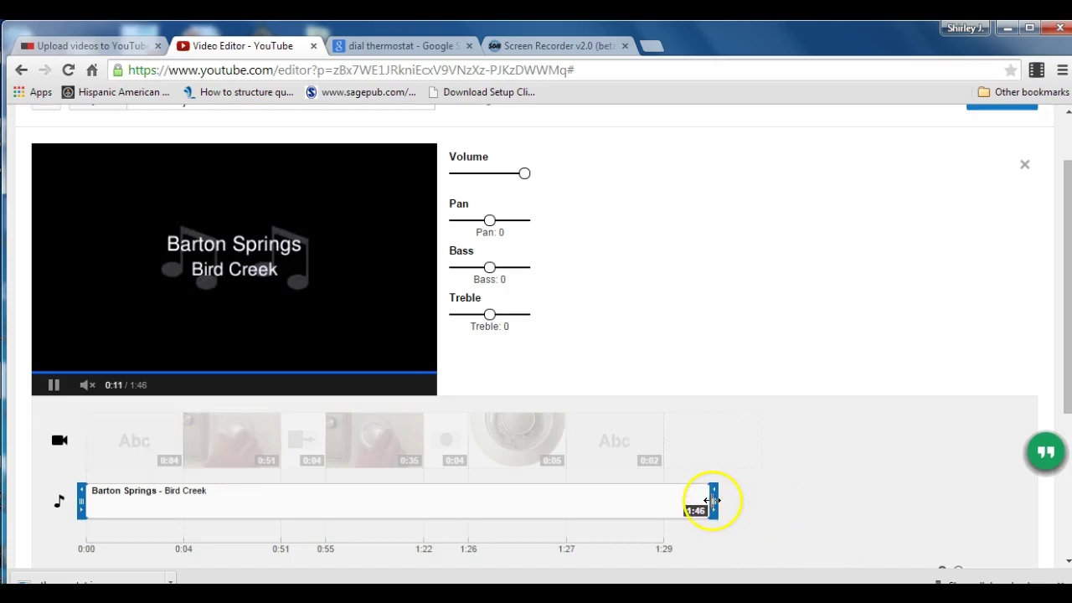
left_click_drag(651, 502, 176, 497)
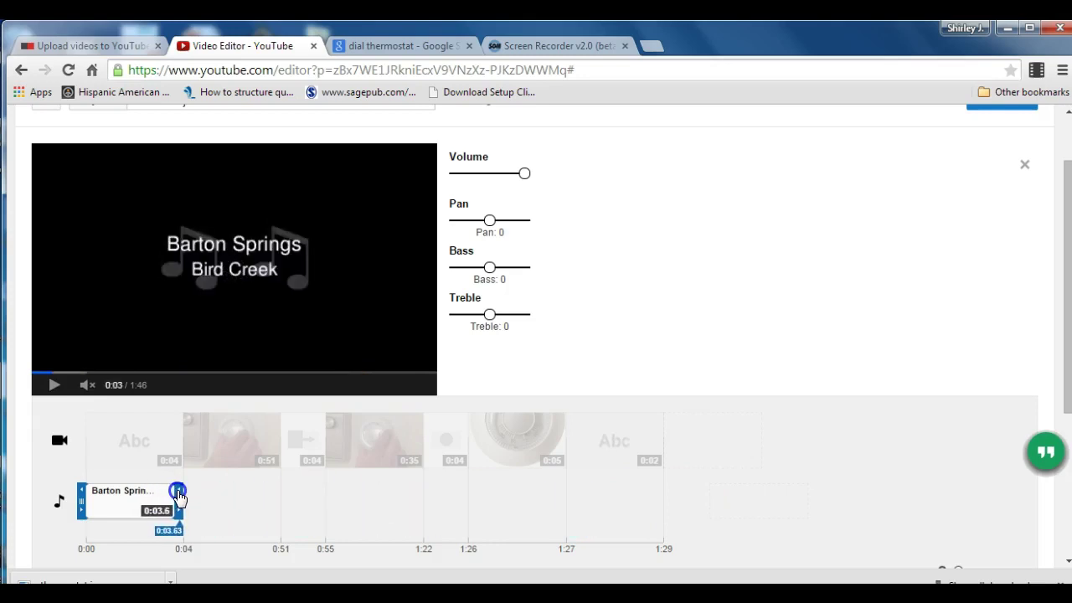
left_click_drag(178, 496, 179, 496)
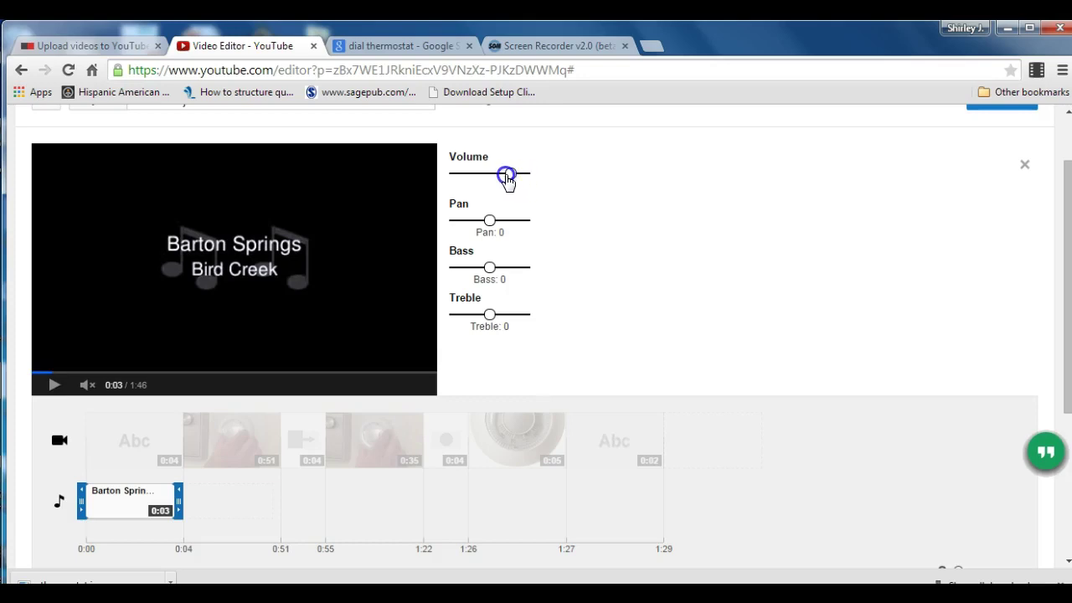
left_click_drag(507, 179, 508, 180)
Create the finished 'How To Adjust the Thermostat' video from the project.
scroll(930, 235, "up", 2)
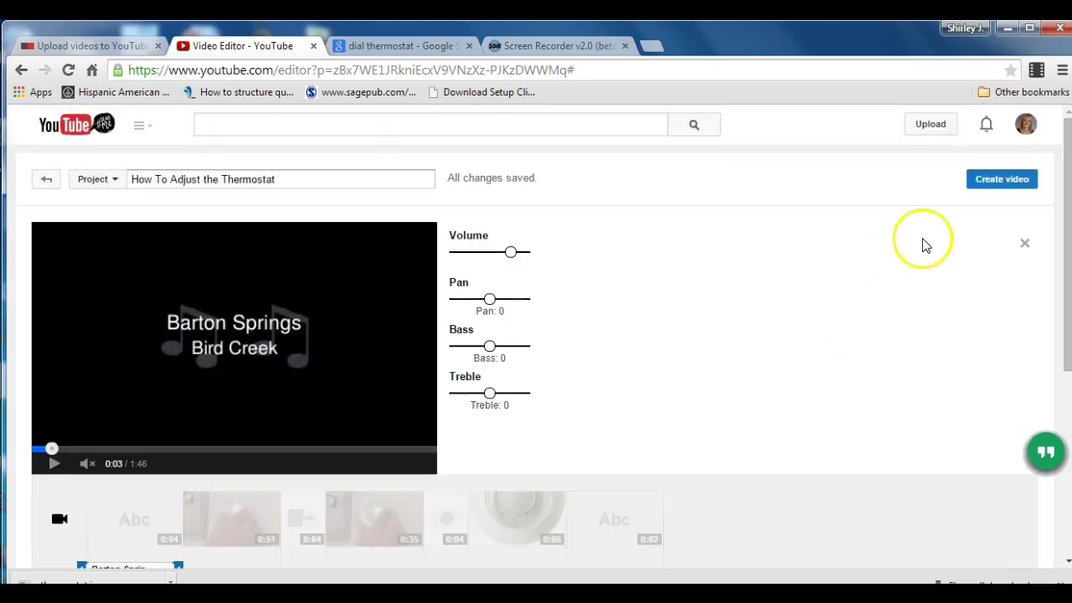
left_click(991, 179)
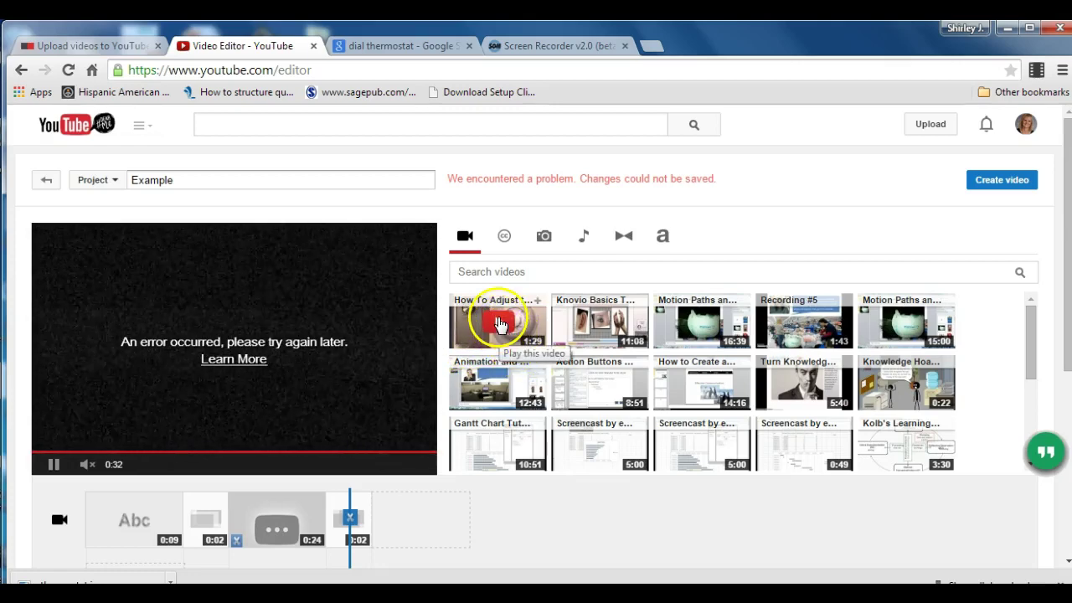
Open the 'How To Adjust the Thermostat' video from the channel's Videos list.
left_click(142, 132)
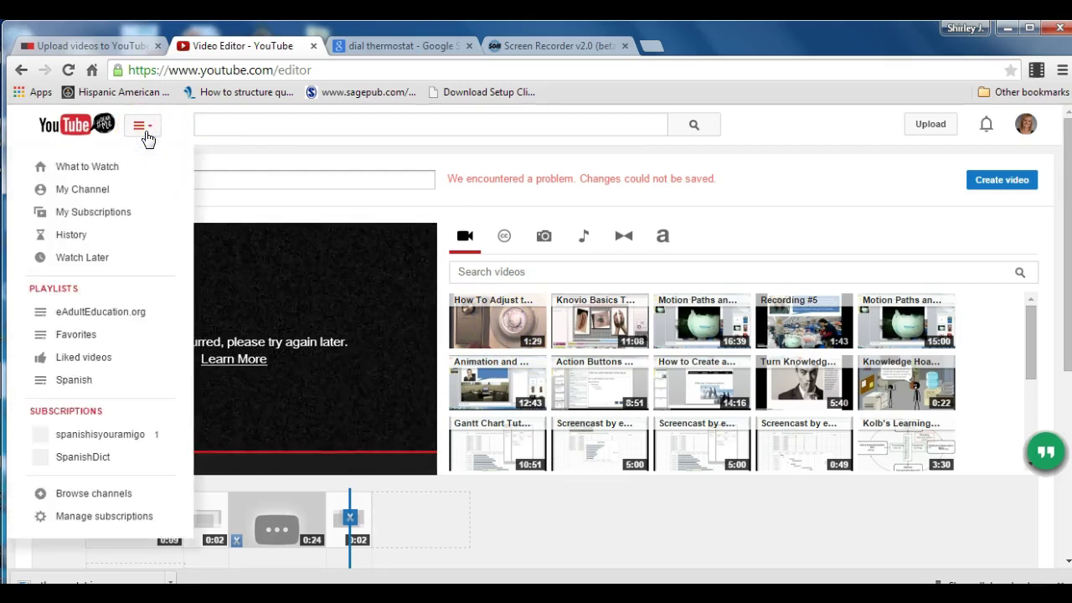
left_click(102, 189)
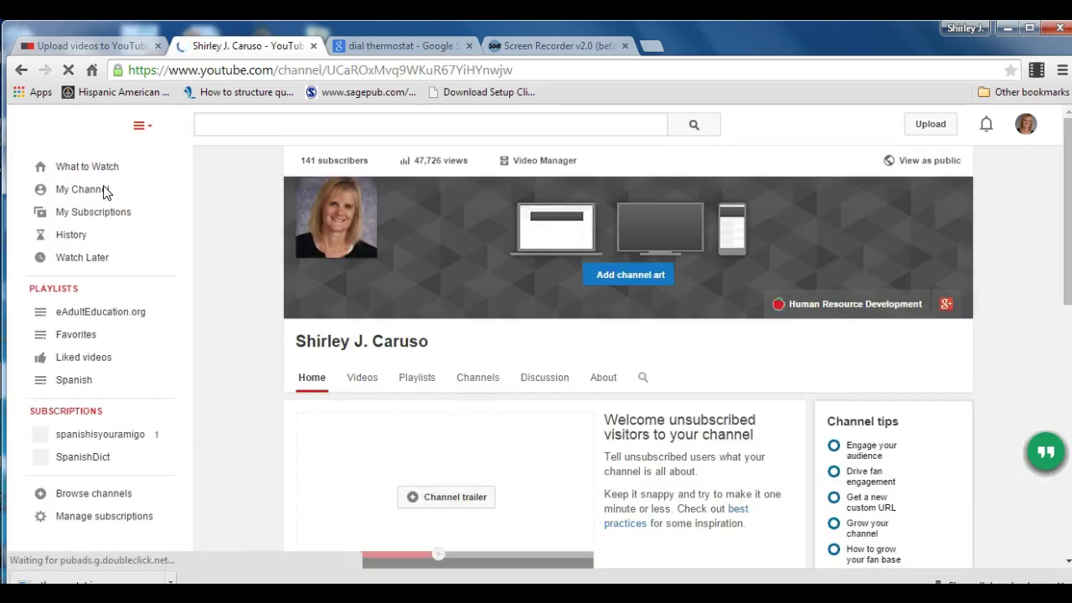
left_click(369, 382)
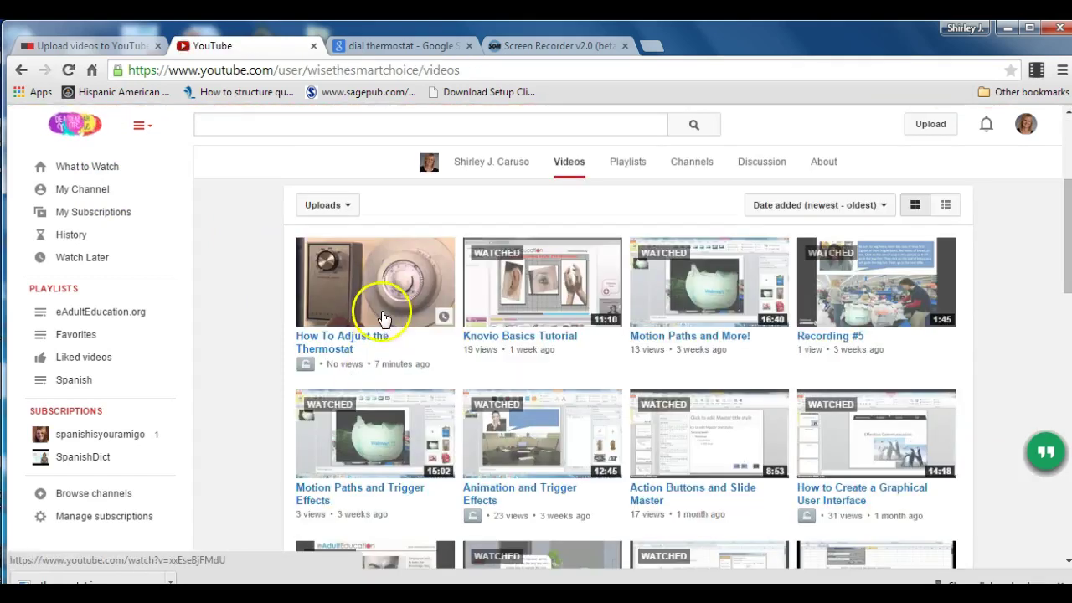
left_click(381, 314)
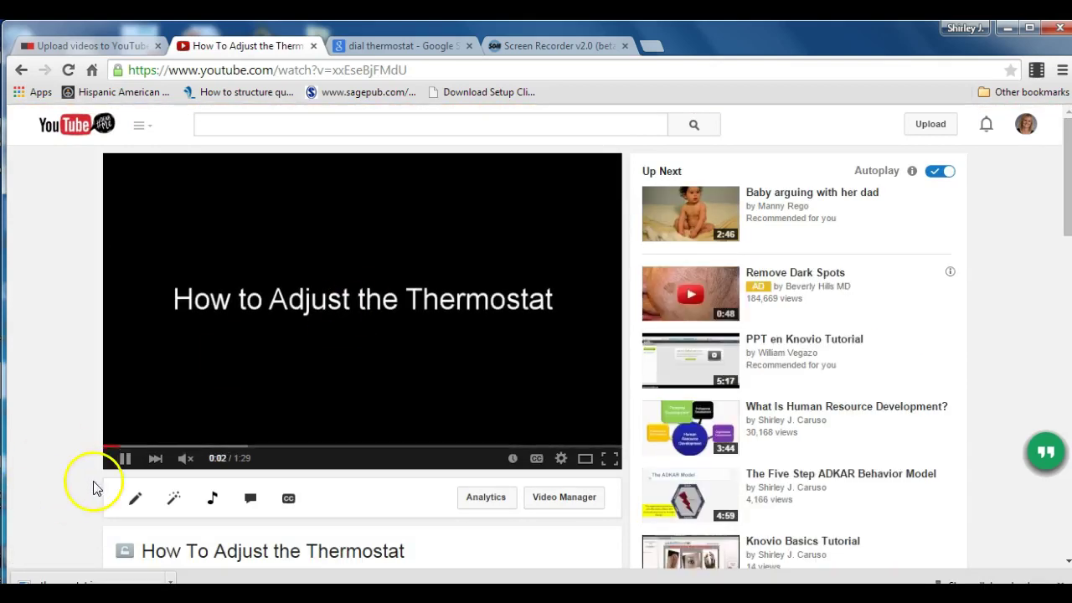
Seek through the video at 0:22, 0:38, 0:44, 0:51 and 1:16 to the credits.
left_click(183, 458)
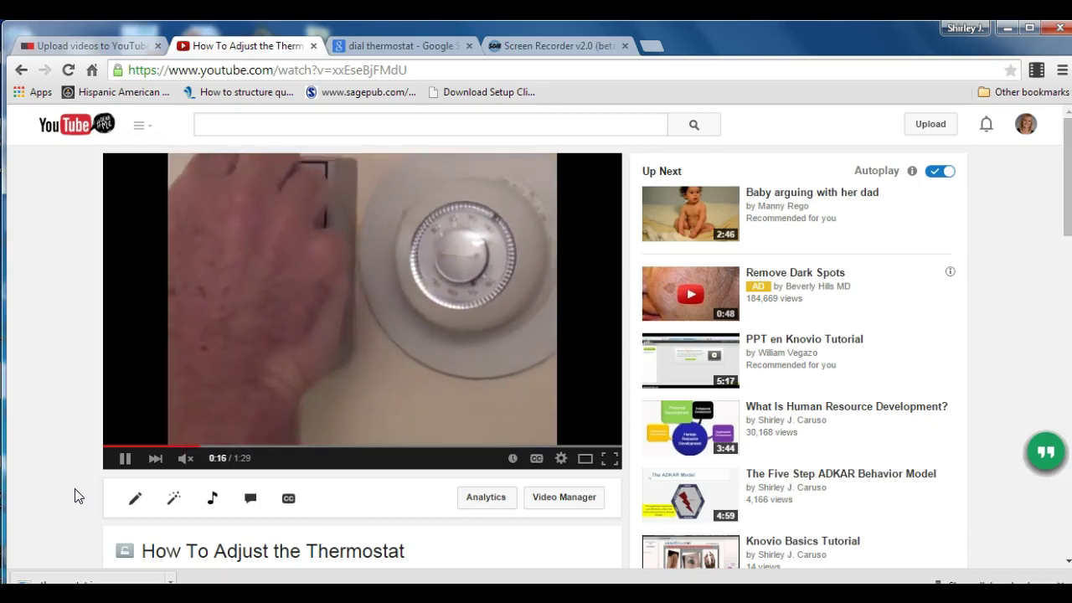
left_click(232, 443)
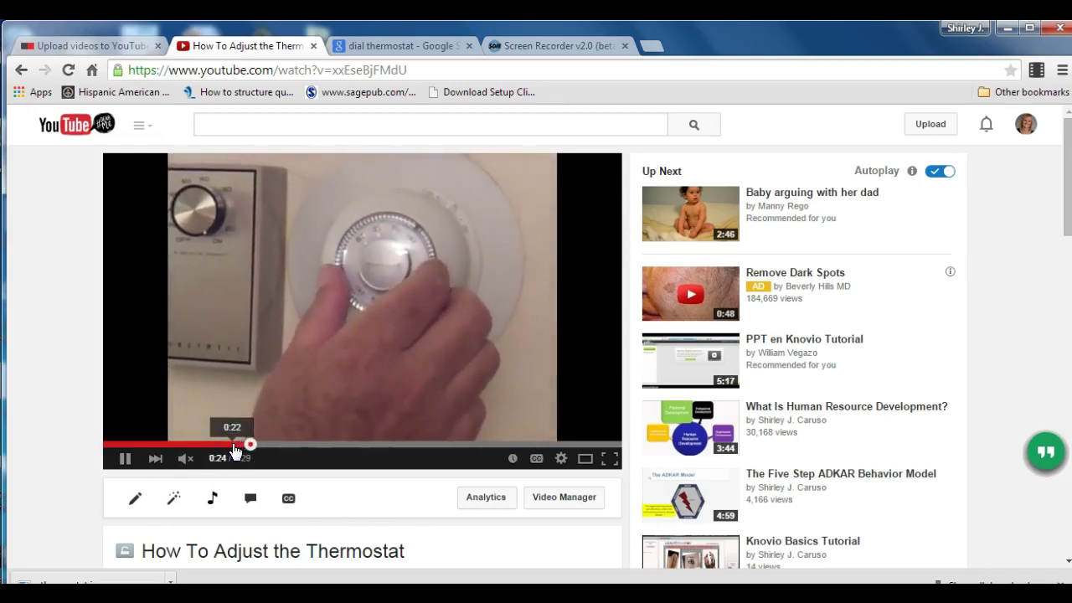
left_click(248, 444)
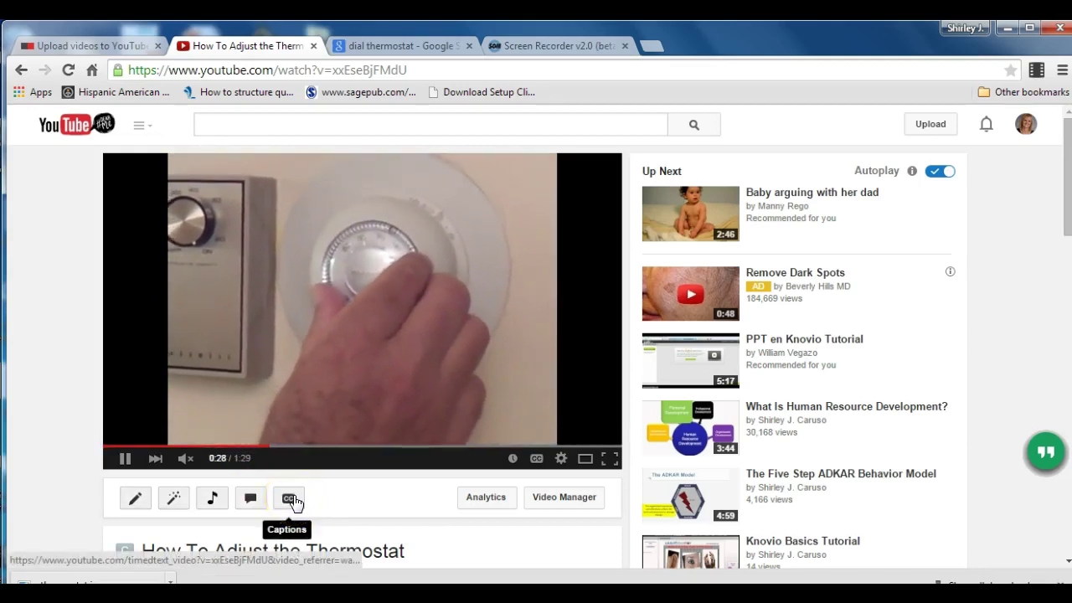
left_click(325, 447)
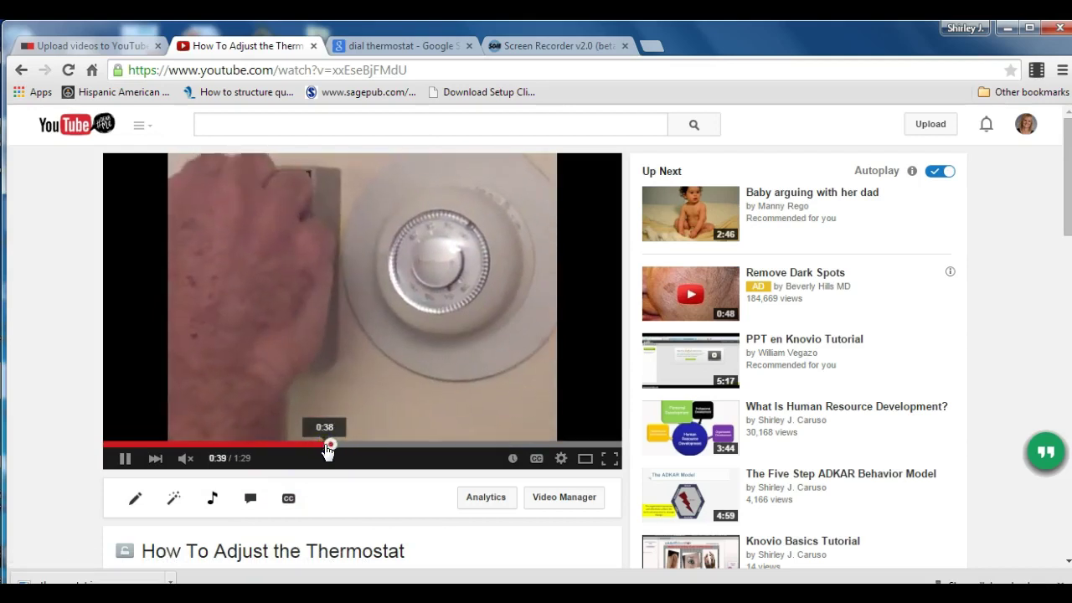
left_click_drag(327, 450, 358, 448)
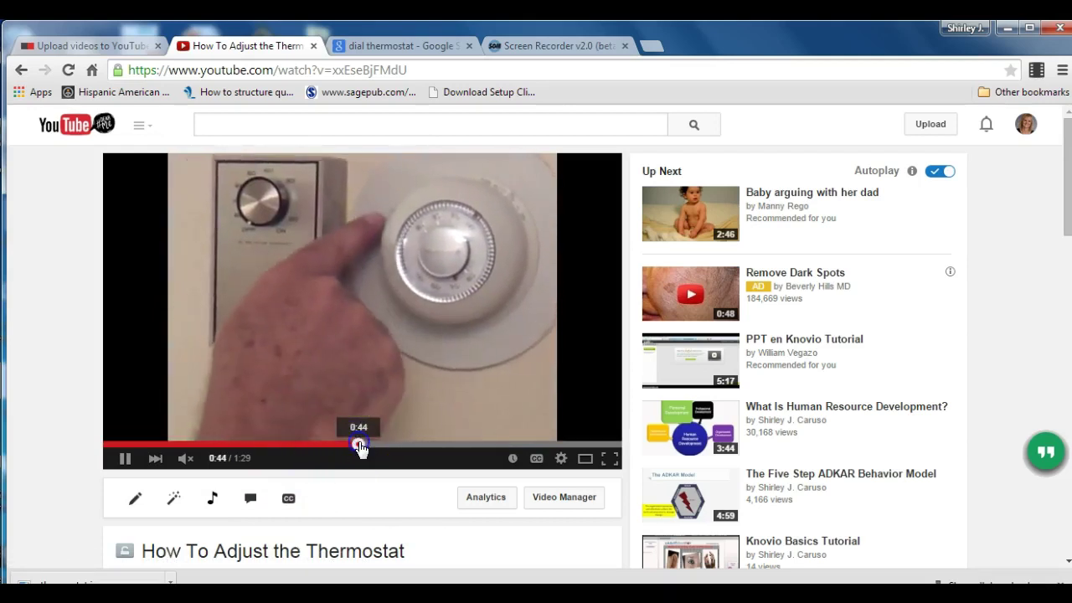
left_click(400, 444)
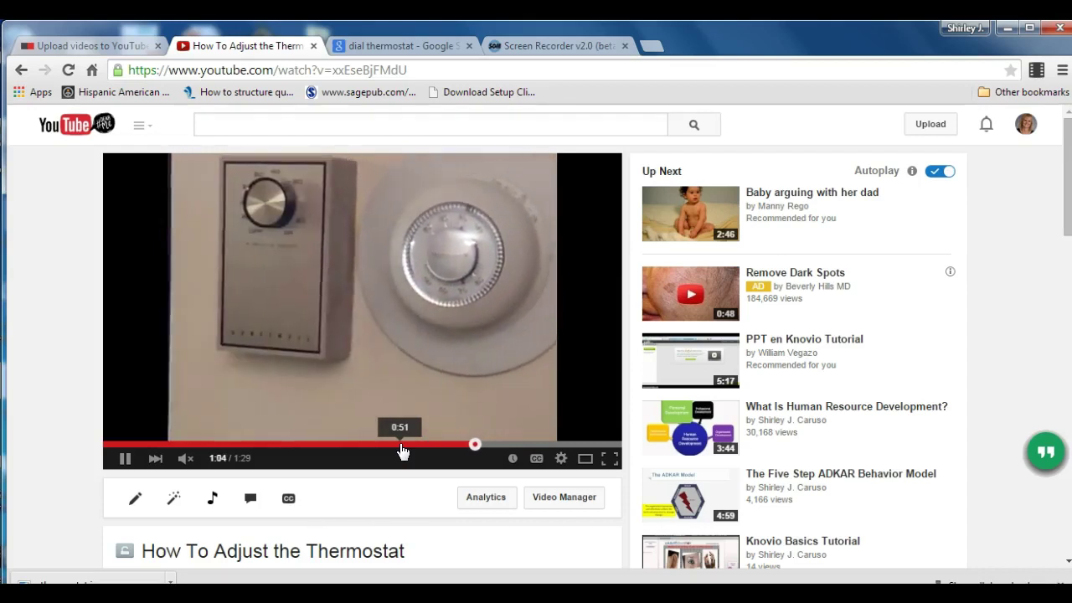
left_click(547, 445)
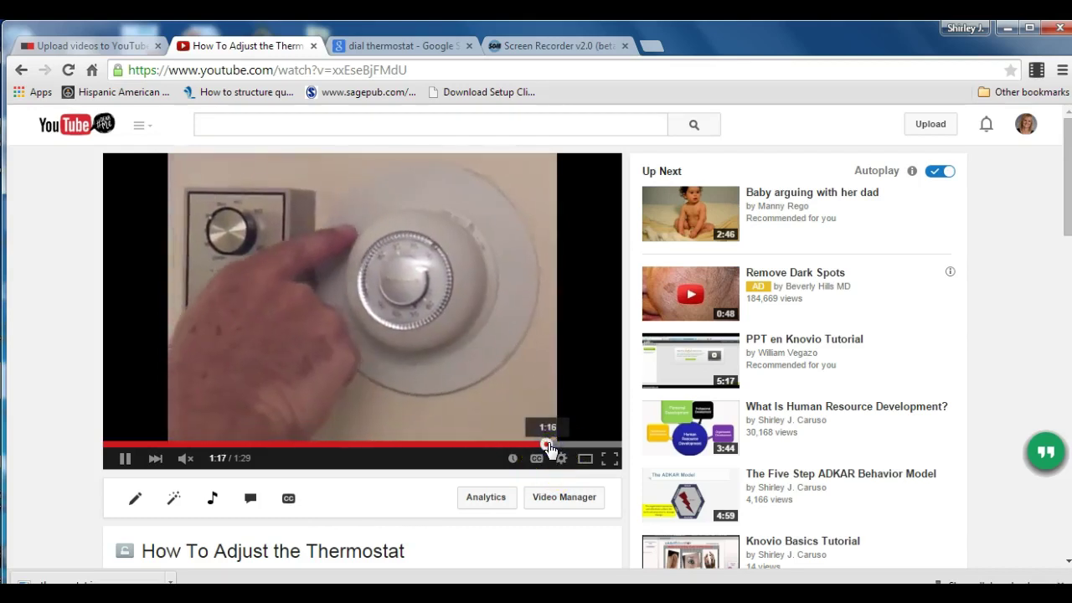
left_click(557, 445)
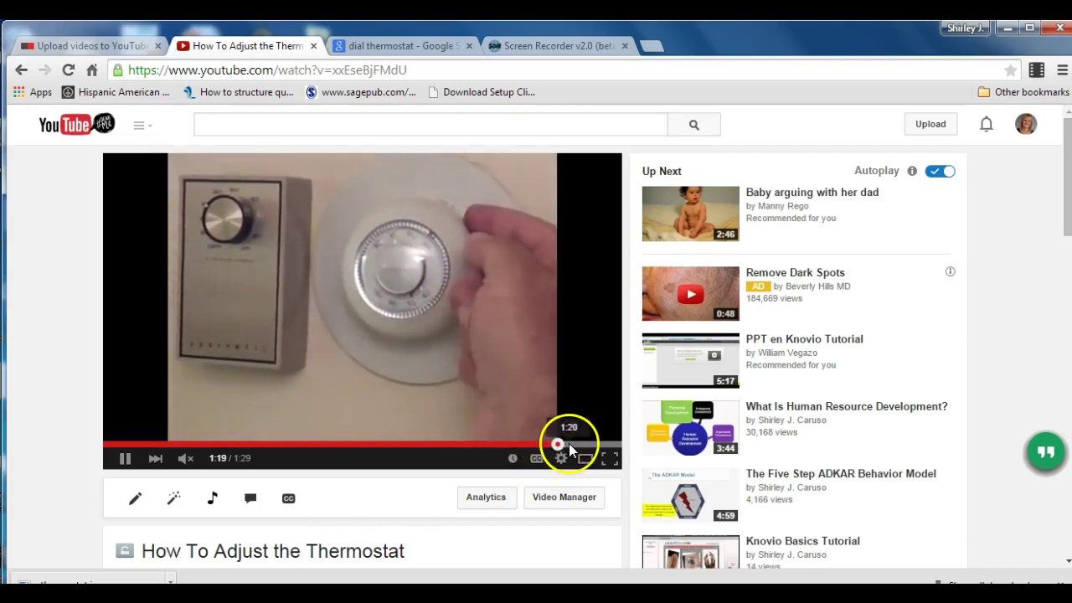
left_click(498, 497)
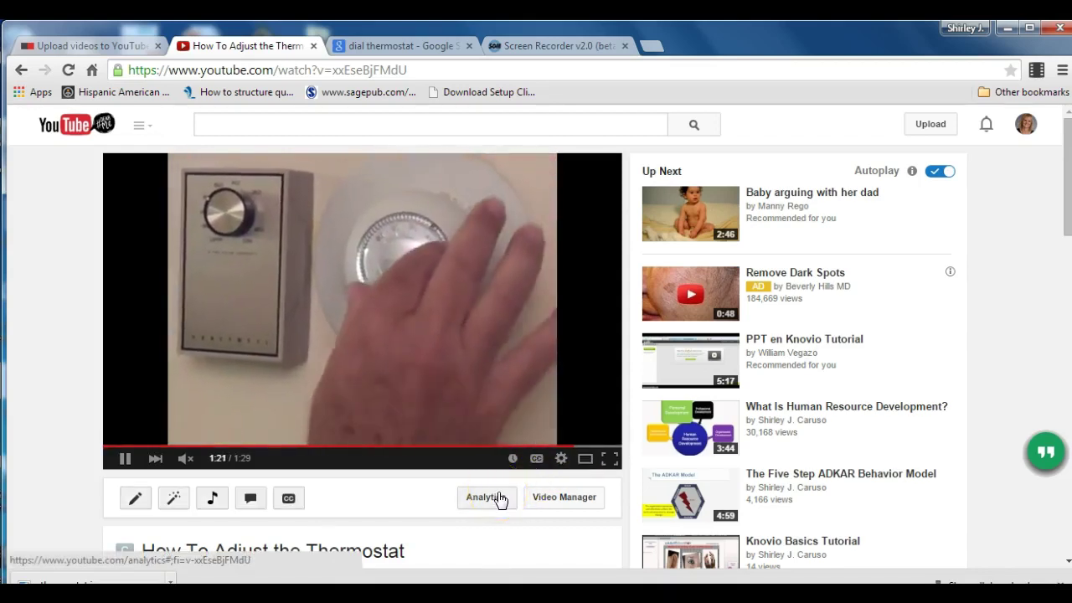